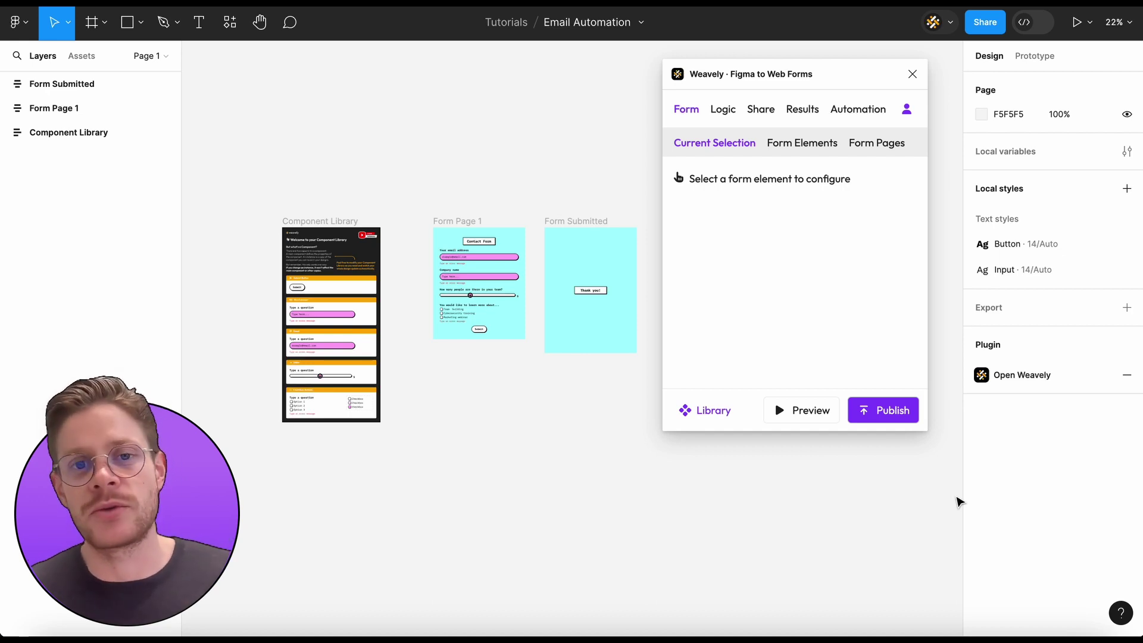
Copy the contact form's public URL from Weavely's Share settings and switch to Chrome
{"action": "scroll", "coordinate": [504, 277], "scroll_direction": "up", "scroll_amount": 5}
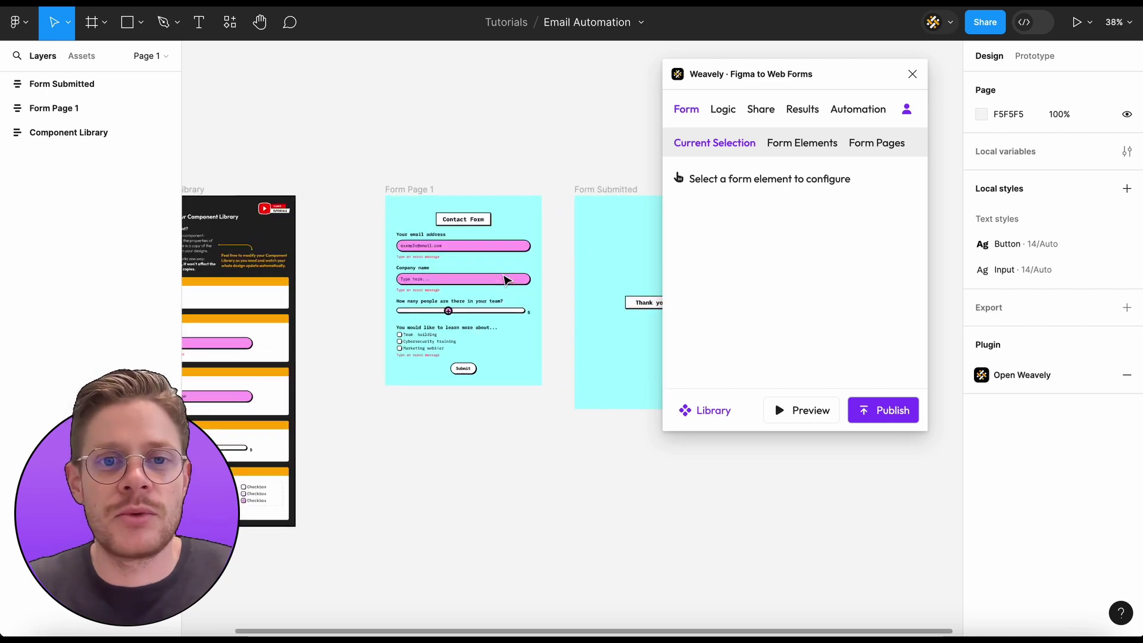
{"action": "scroll", "coordinate": [505, 280], "scroll_direction": "down", "scroll_amount": 3}
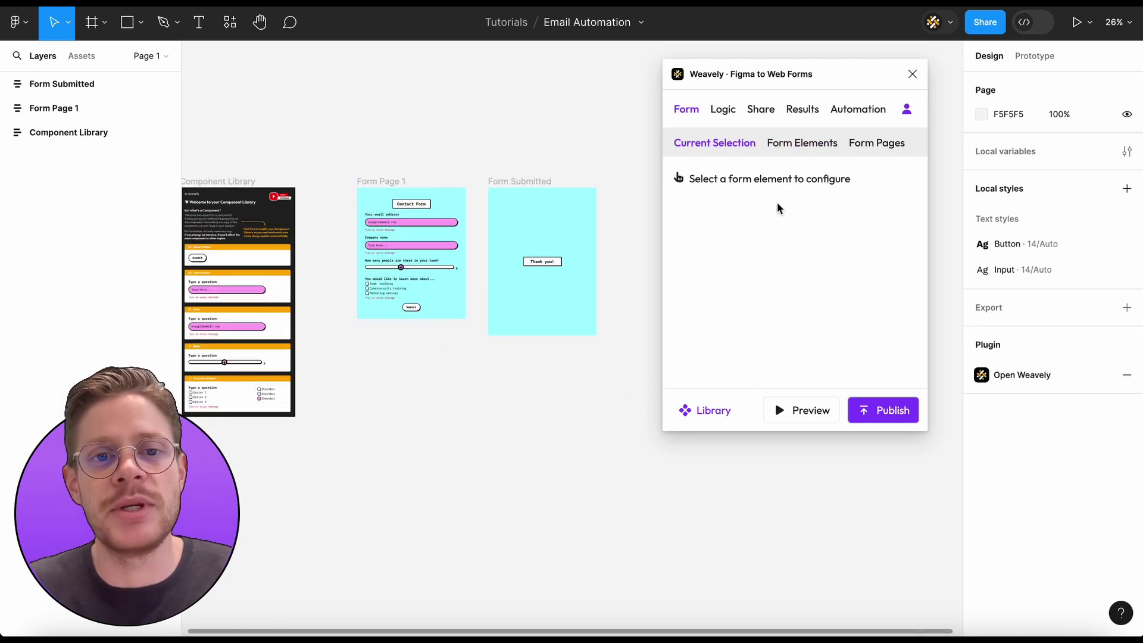
{"action": "scroll", "coordinate": [452, 386], "scroll_direction": "left", "scroll_amount": 2}
{"action": "scroll", "coordinate": [452, 385], "scroll_direction": "up", "scroll_amount": 1}
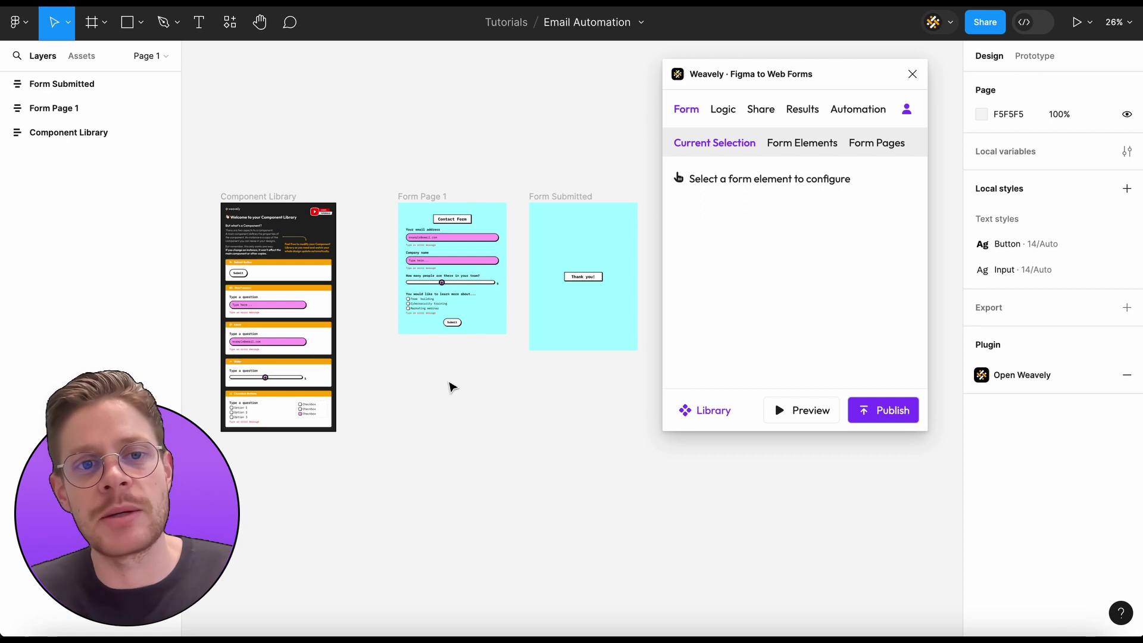
{"action": "left_click", "coordinate": [804, 111]}
{"action": "left_click", "coordinate": [760, 109]}
{"action": "left_click", "coordinate": [809, 257]}
{"action": "key", "text": "super+Tab"}
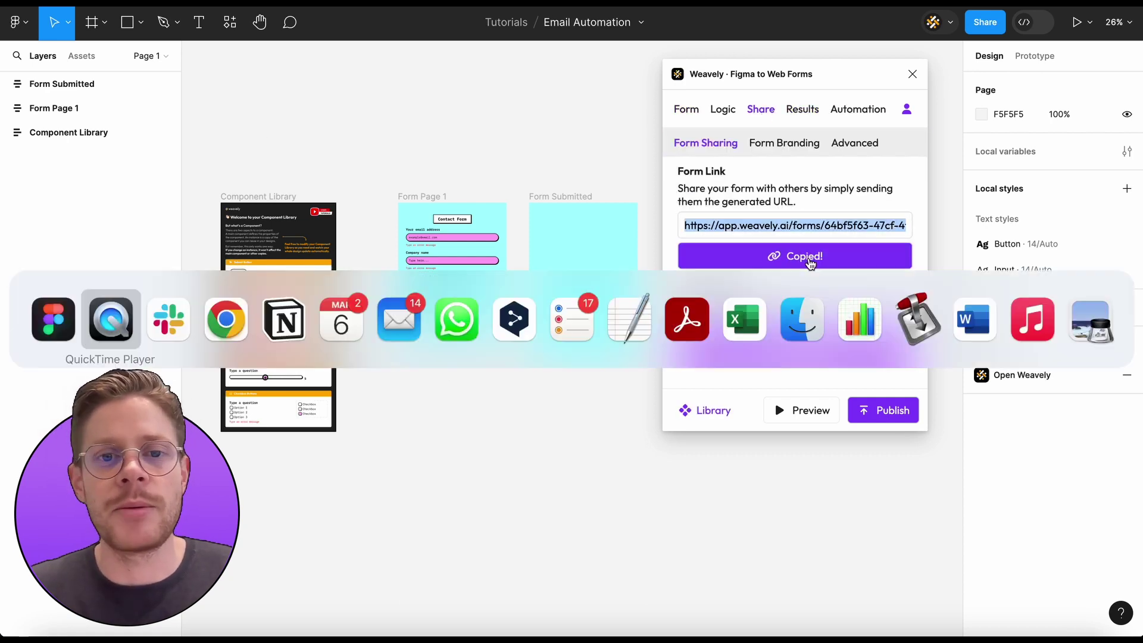
{"action": "key", "text": "super+Tab"}
{"action": "key", "text": "super+Tab"}
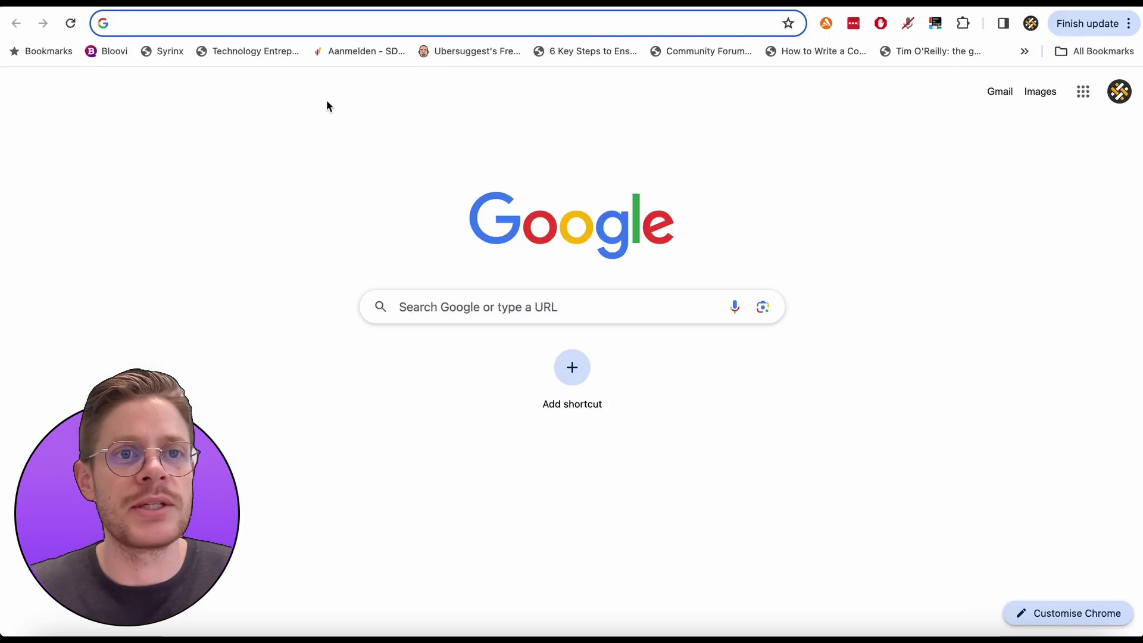
Load the live form from the copied link and enter the respondent's email address and company Weavely
{"action": "key", "text": "super+v"}
{"action": "key", "text": "Return"}
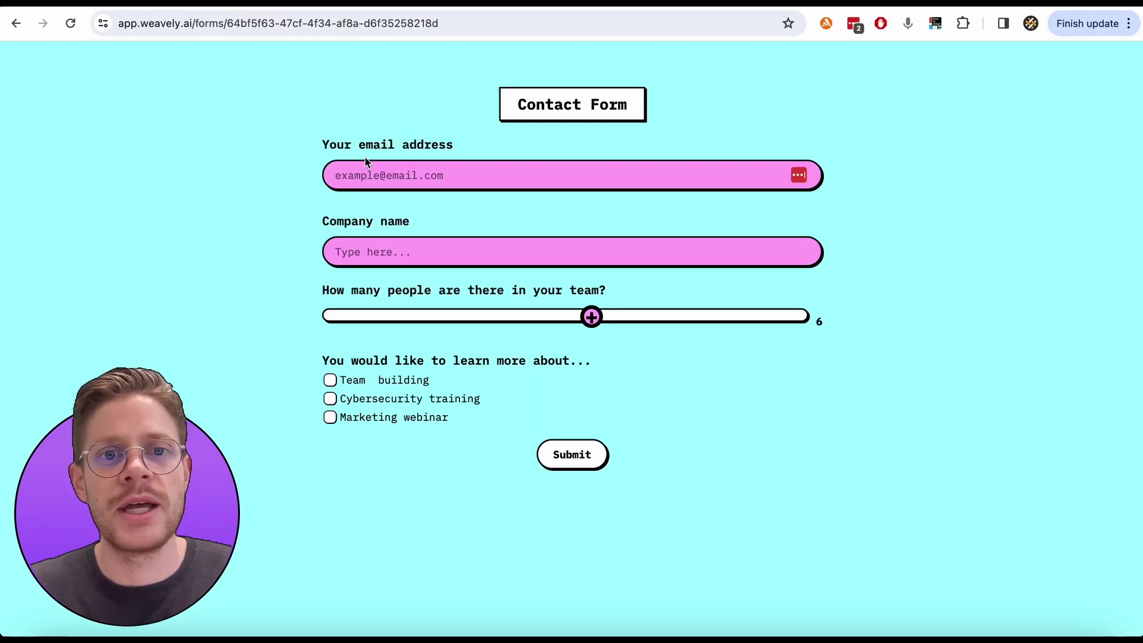
{"action": "left_click", "coordinate": [364, 173]}
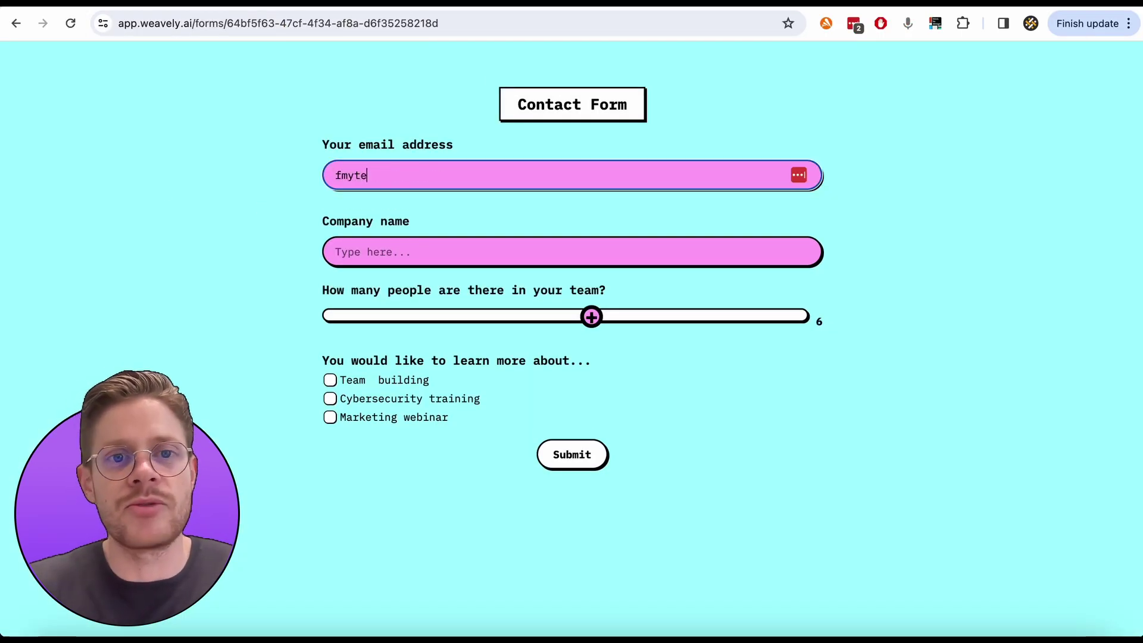
{"action": "key", "text": "Tab"}
{"action": "type", "text": "gm"}
{"action": "left_click", "coordinate": [389, 172]}
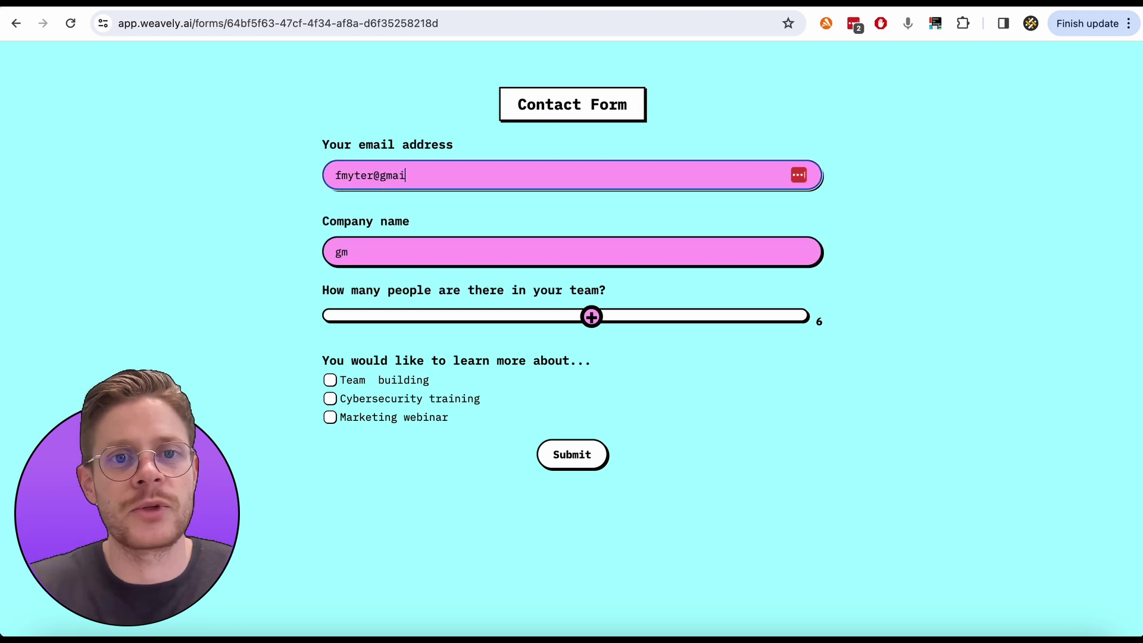
{"action": "key", "text": "Tab"}
{"action": "type", "text": "Weav"}
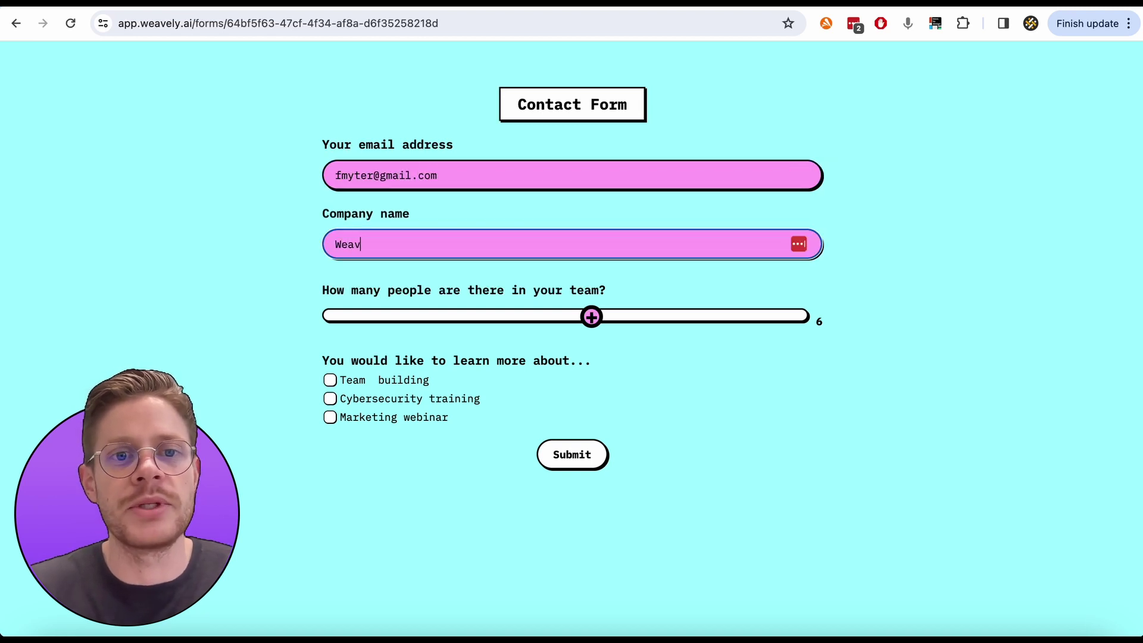
{"action": "type", "text": "ely"}
Set team size to 3, tick Team building, submit the form, and return to Figma
{"action": "left_click_drag", "start_coordinate": [591, 318], "coordinate": [437, 316]}
{"action": "left_click", "coordinate": [331, 380]}
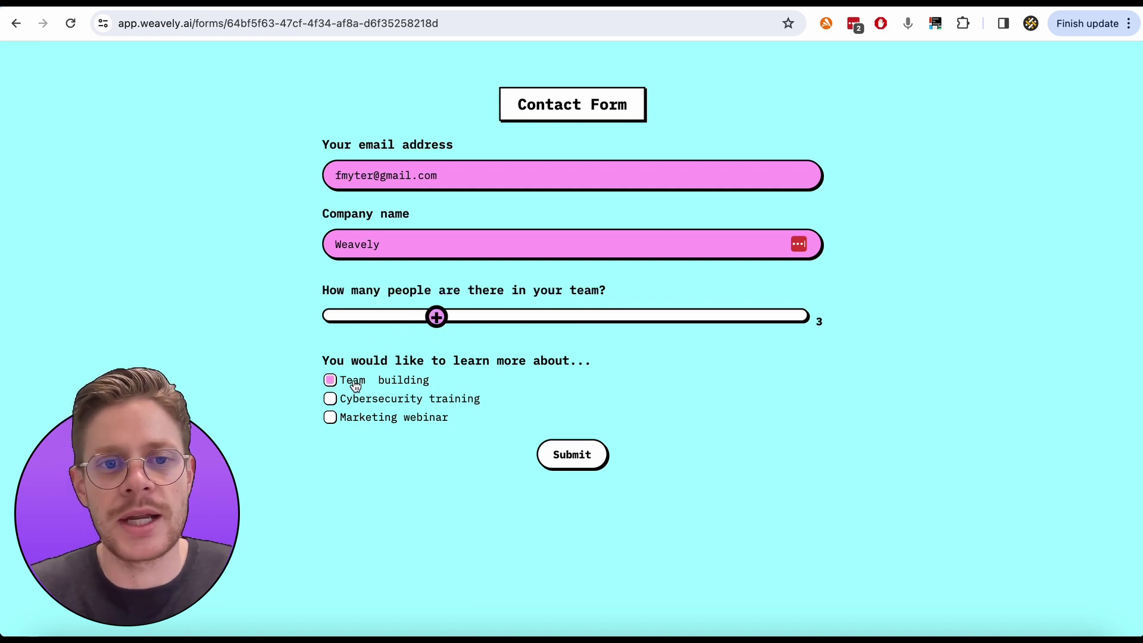
{"action": "left_click", "coordinate": [571, 459]}
{"action": "key", "text": "super+Tab"}
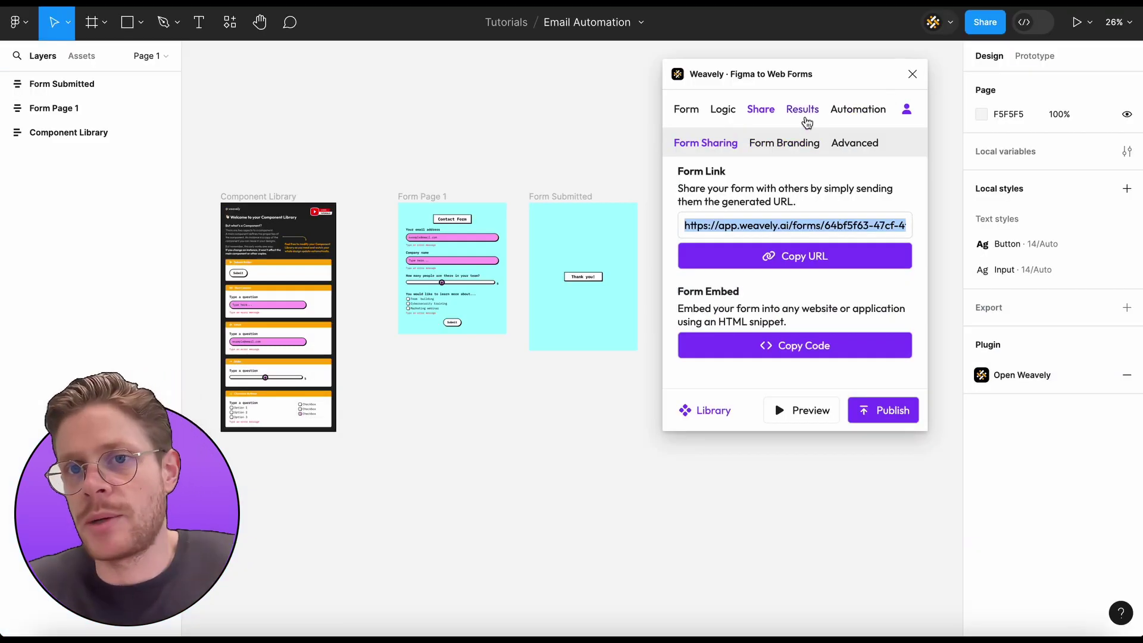
Check the test entry in Weavely's Results, then return to the Form settings
{"action": "left_click", "coordinate": [804, 113]}
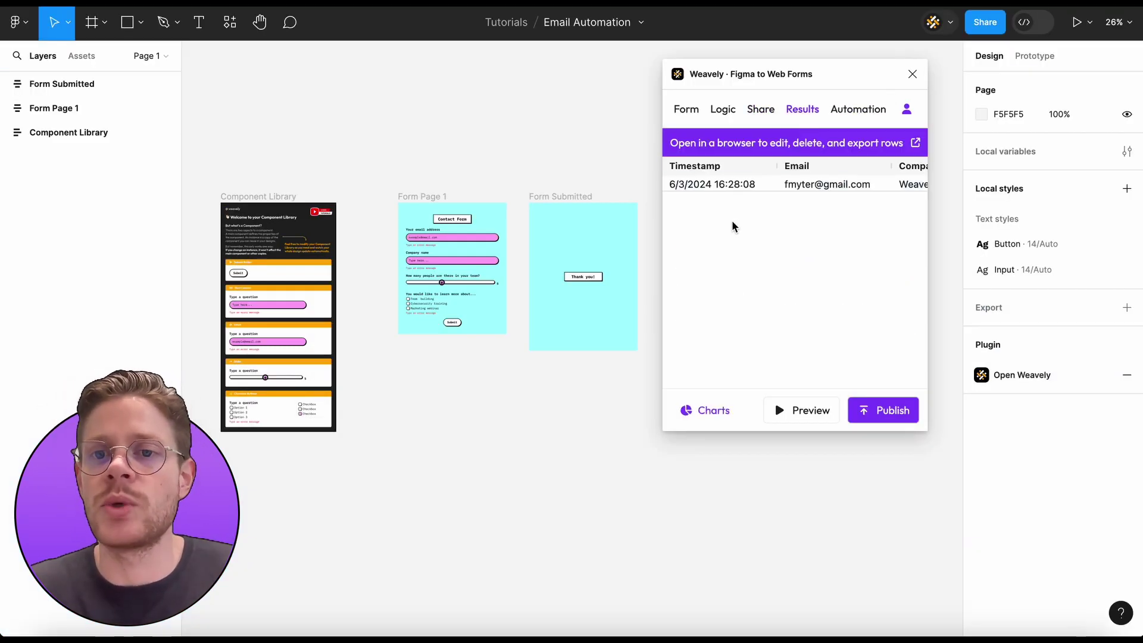
{"action": "left_click", "coordinate": [685, 113]}
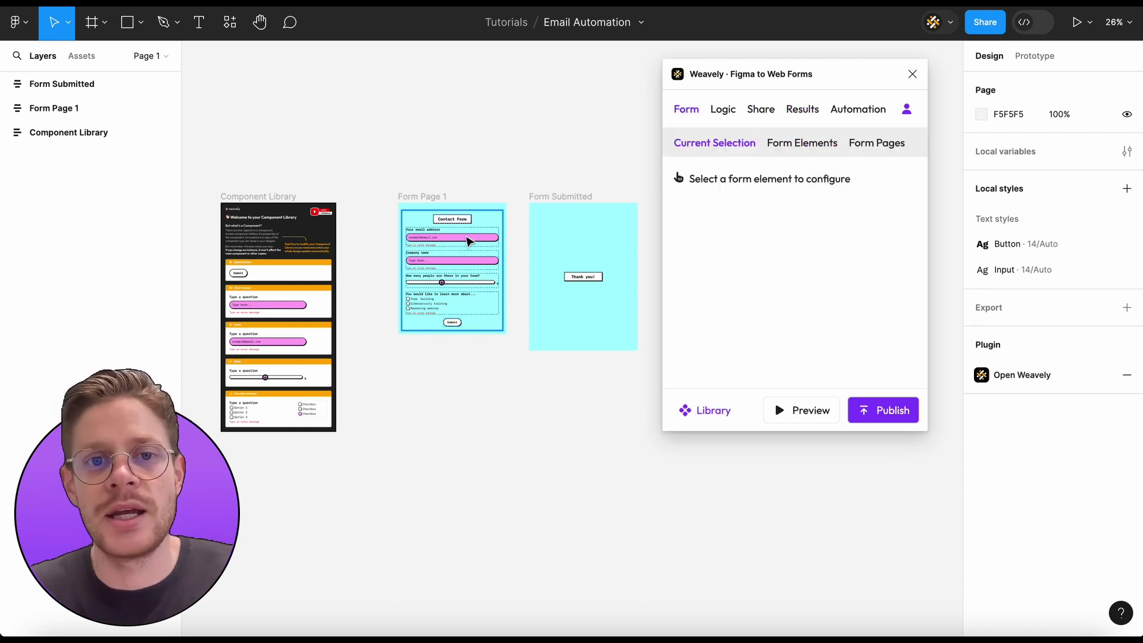
{"action": "scroll", "coordinate": [456, 262], "scroll_direction": "up", "scroll_amount": 5}
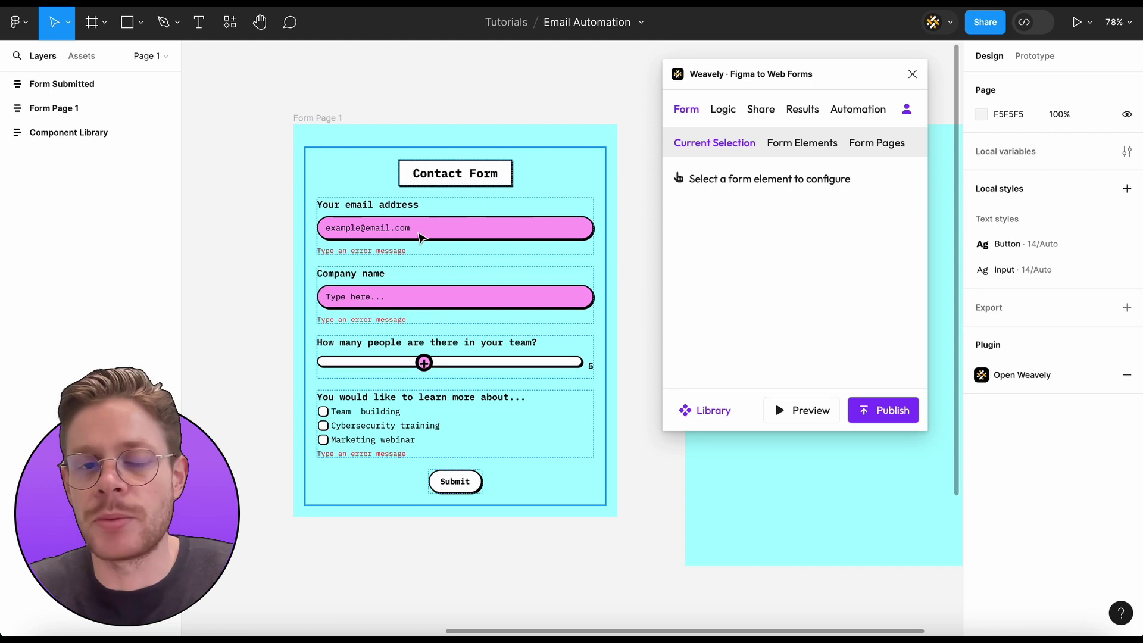
Add an Email Notification automation from Weavely's Automation section
{"action": "left_click", "coordinate": [856, 111]}
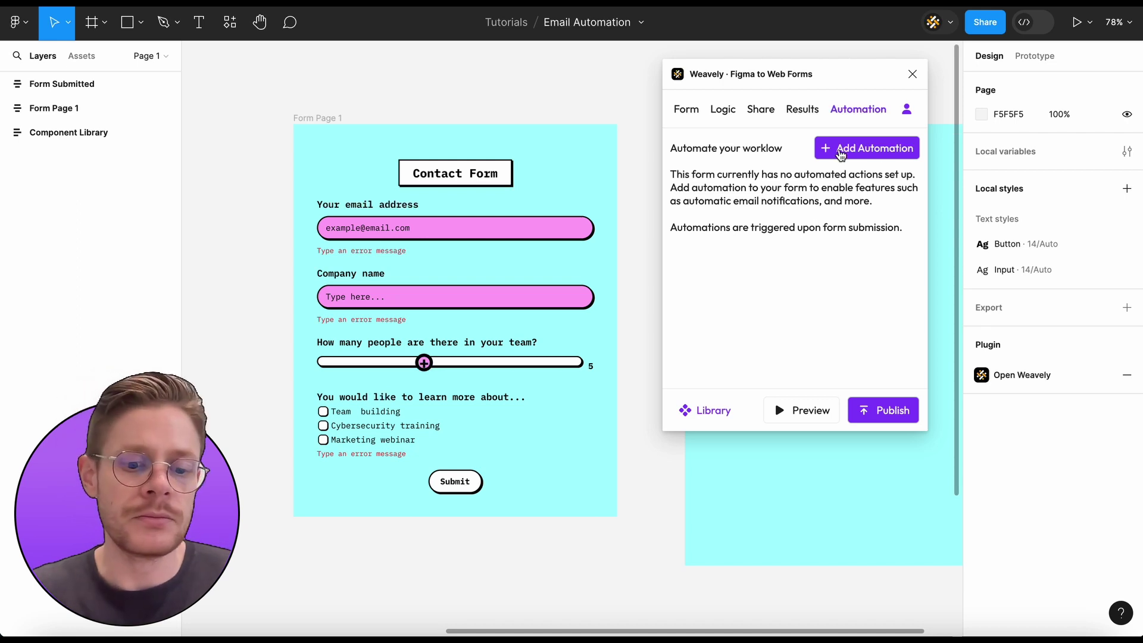
{"action": "left_click", "coordinate": [840, 153]}
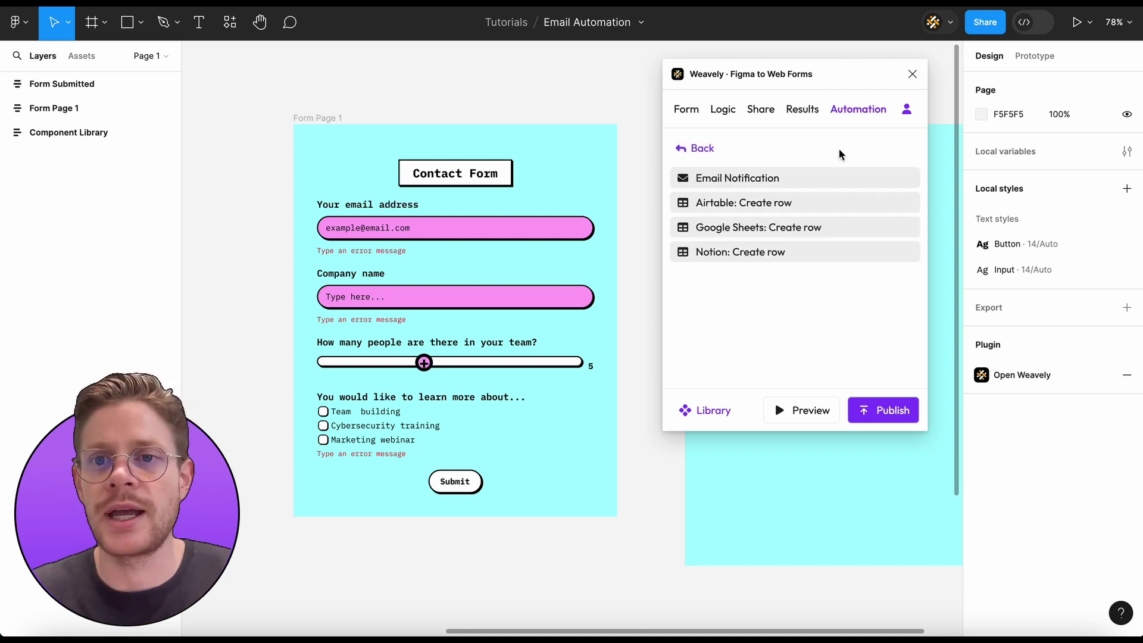
{"action": "left_click", "coordinate": [746, 187]}
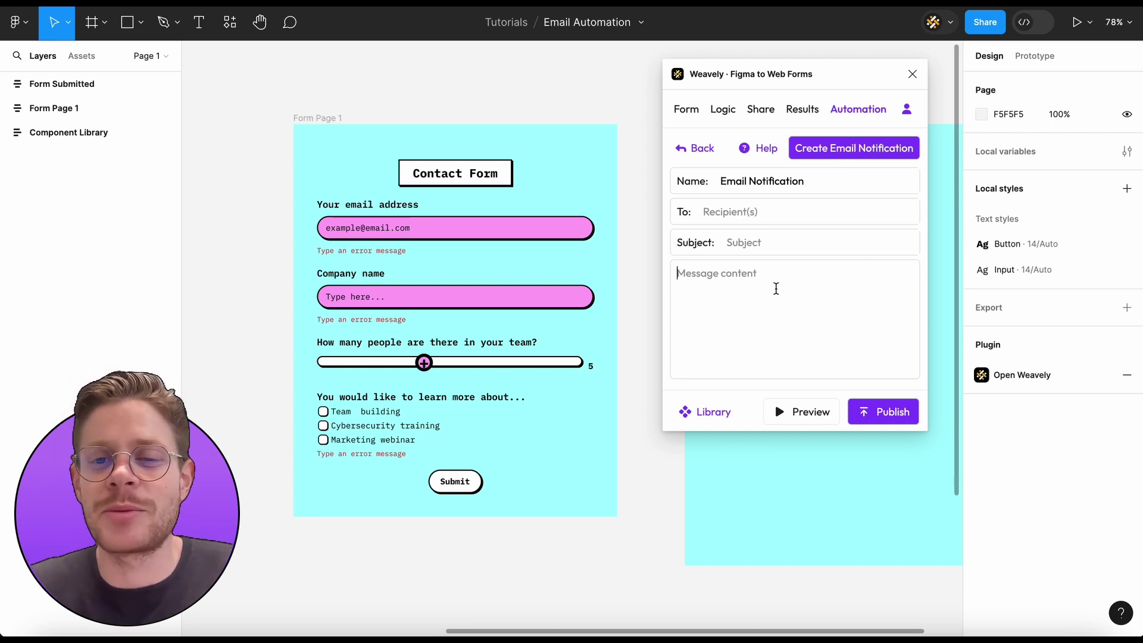
Send the notification to {{Email}} with subject "Thank you for contacting us!"
{"action": "left_click", "coordinate": [748, 218]}
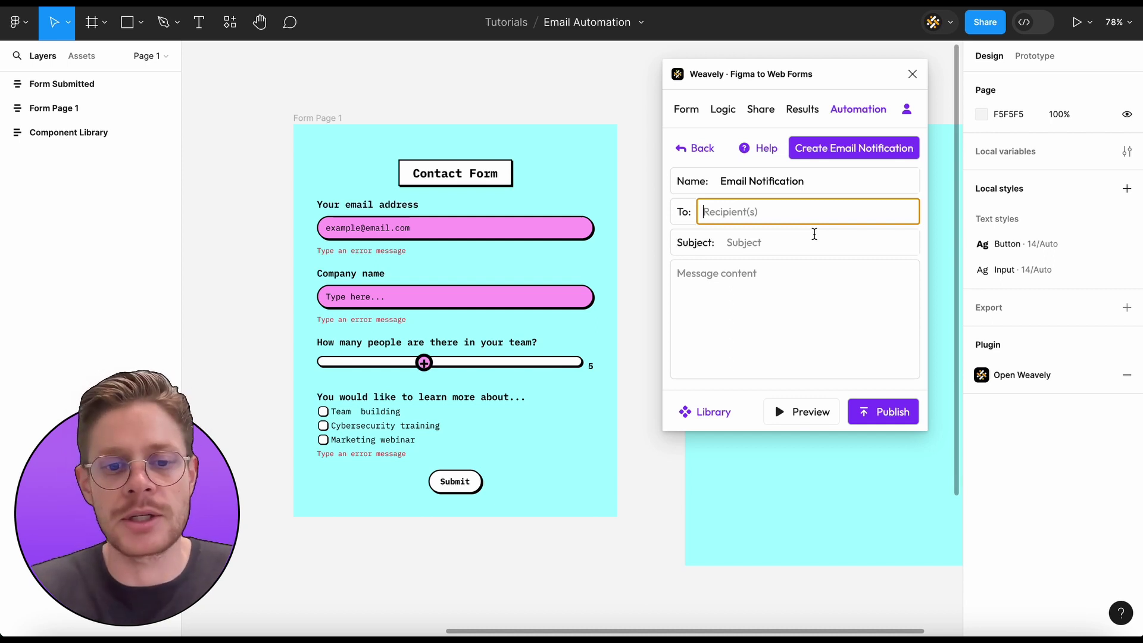
{"action": "type", "text": "{{"}
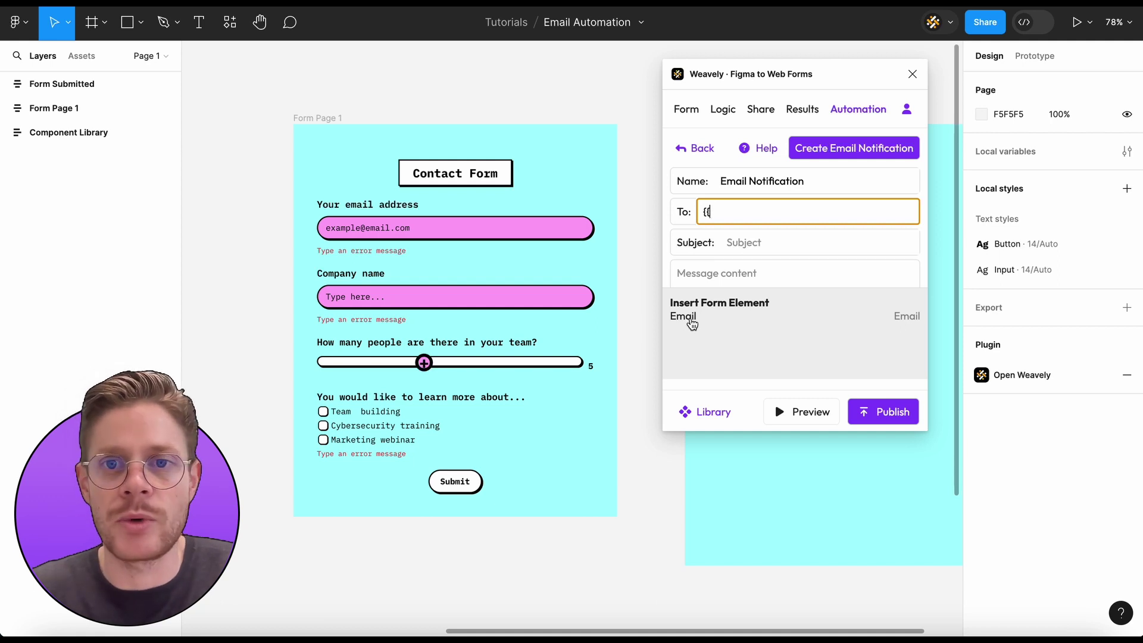
{"action": "left_click", "coordinate": [691, 322]}
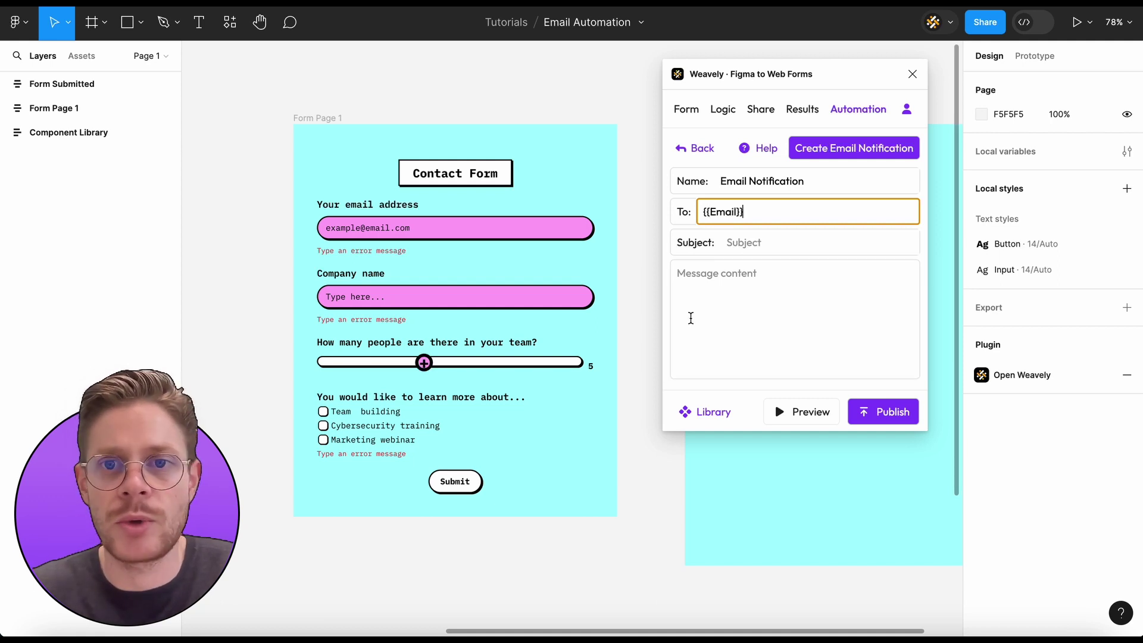
{"action": "left_click", "coordinate": [774, 244]}
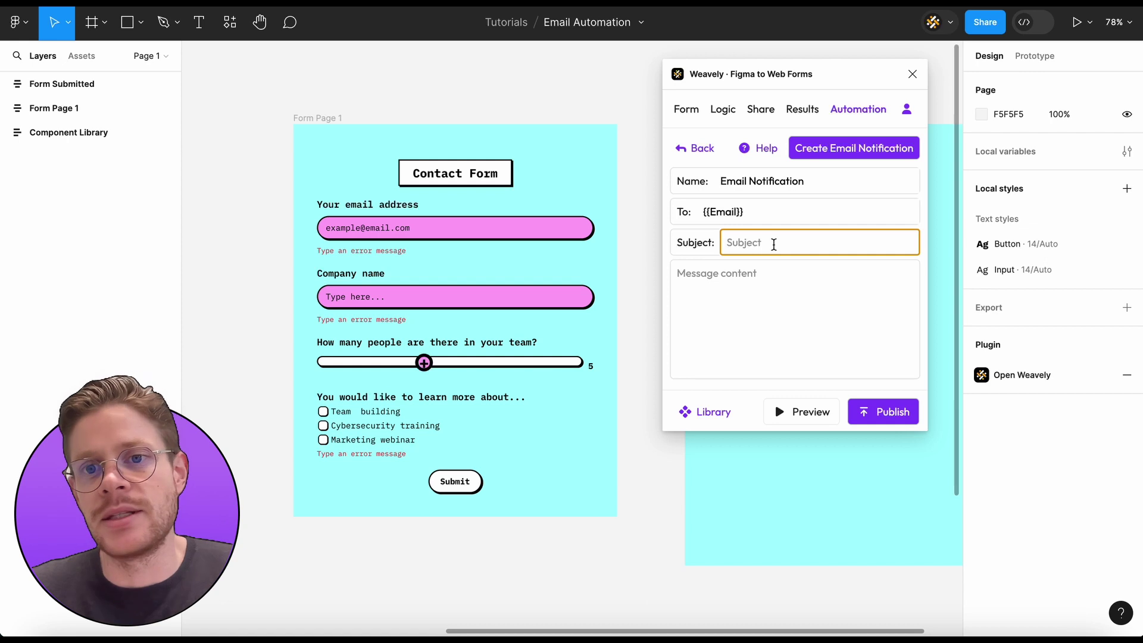
{"action": "type", "text": "Thank"}
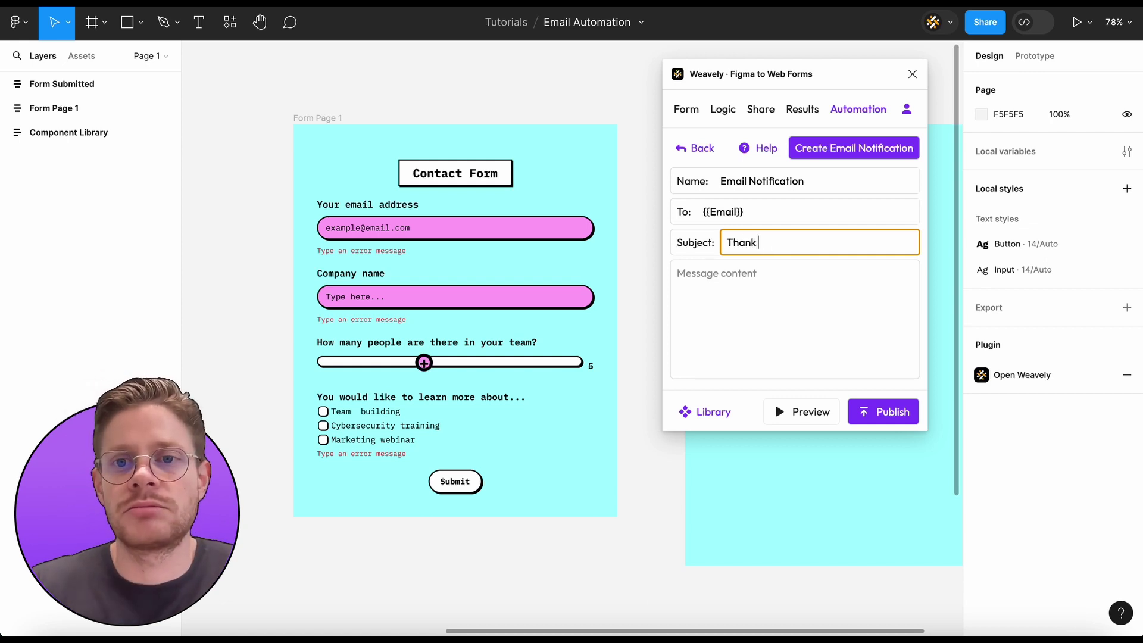
{"action": "type", "text": " you for "}
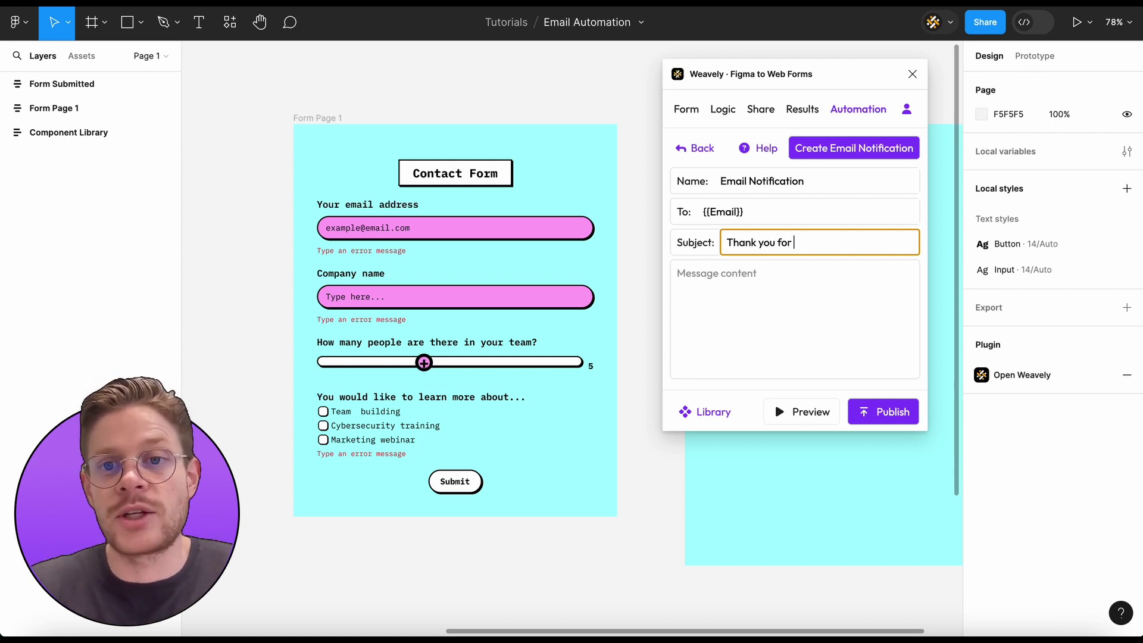
{"action": "type", "text": "contacting us!"}
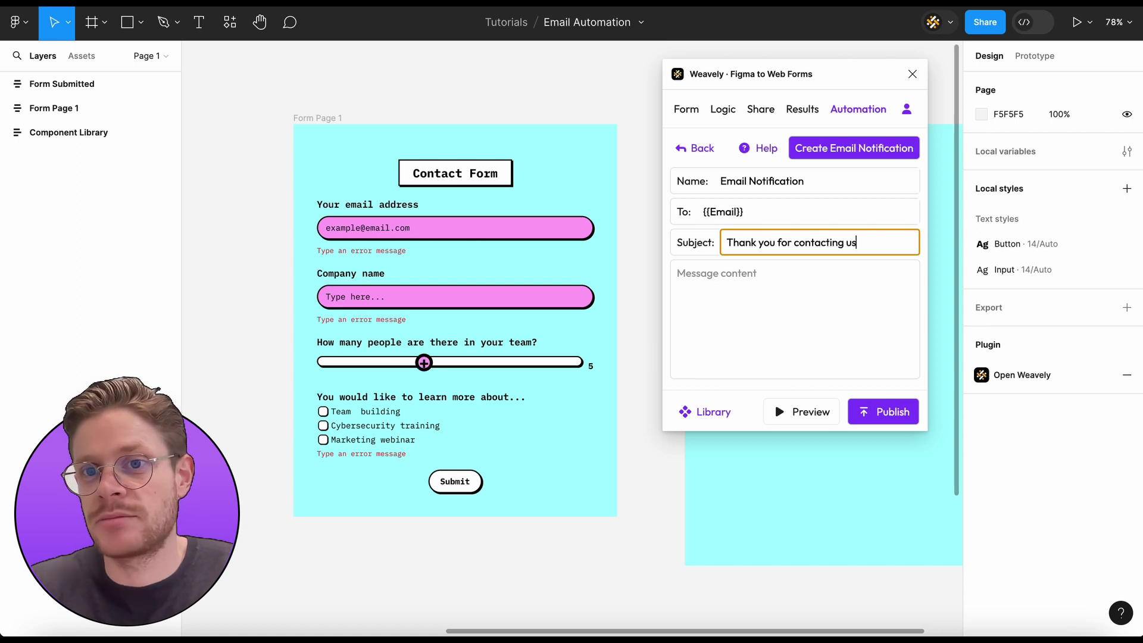
Write the message body as "Hello," followed by the {{*}} all-answers placeholder
{"action": "left_click", "coordinate": [771, 307]}
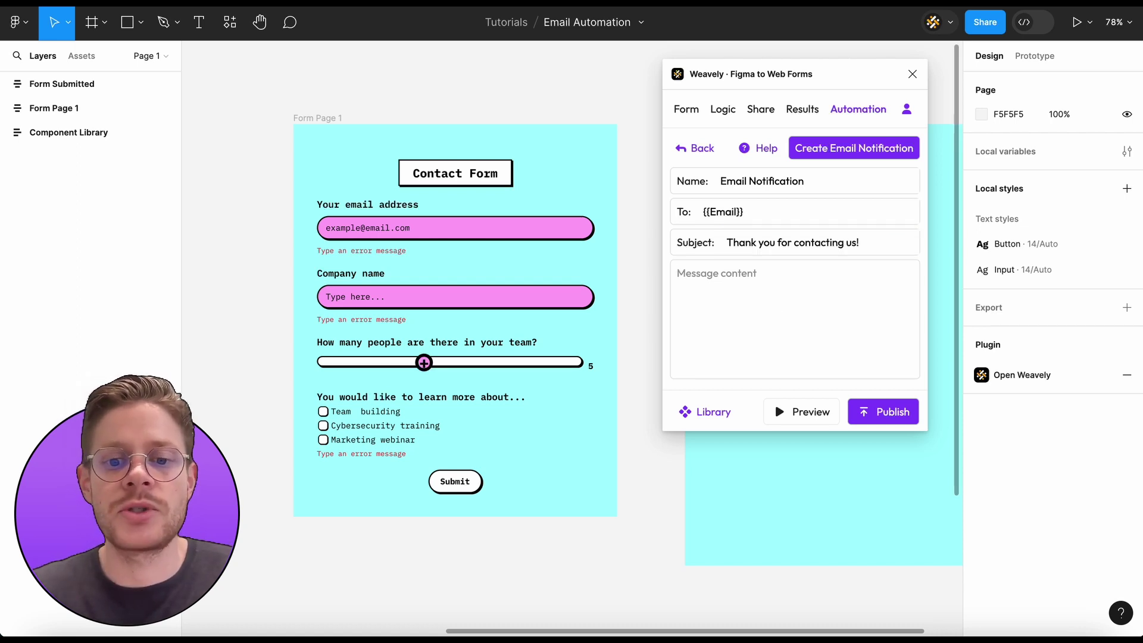
{"action": "type", "text": "Hello,"}
{"action": "key", "text": "Return"}
{"action": "key", "text": "Return"}
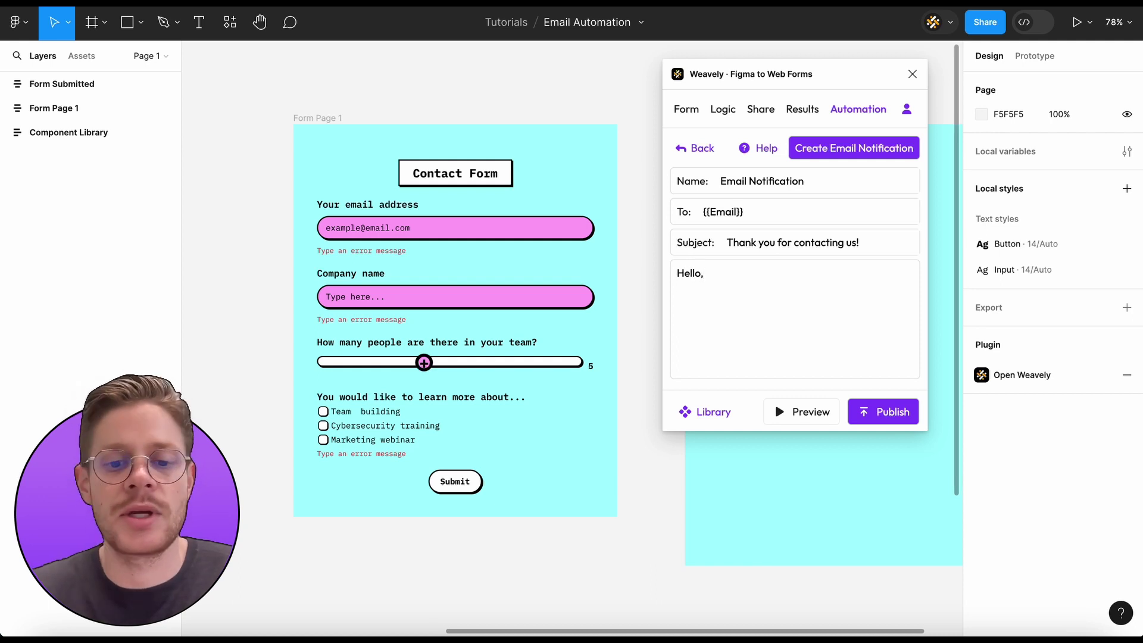
{"action": "type", "text": "@"}
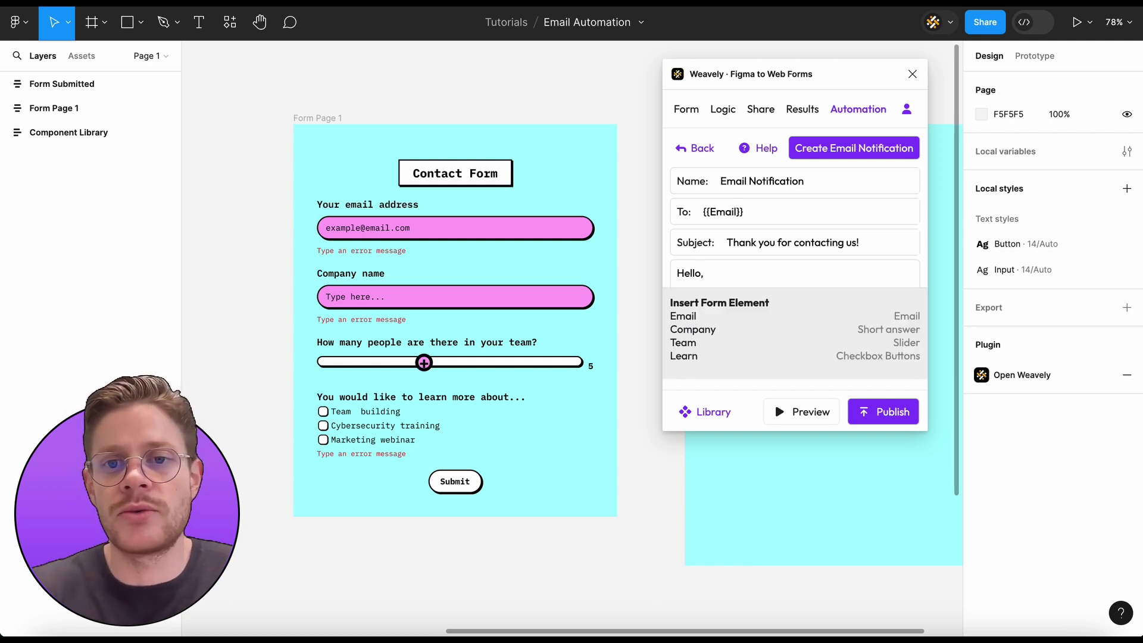
{"action": "key", "text": "BackSpace"}
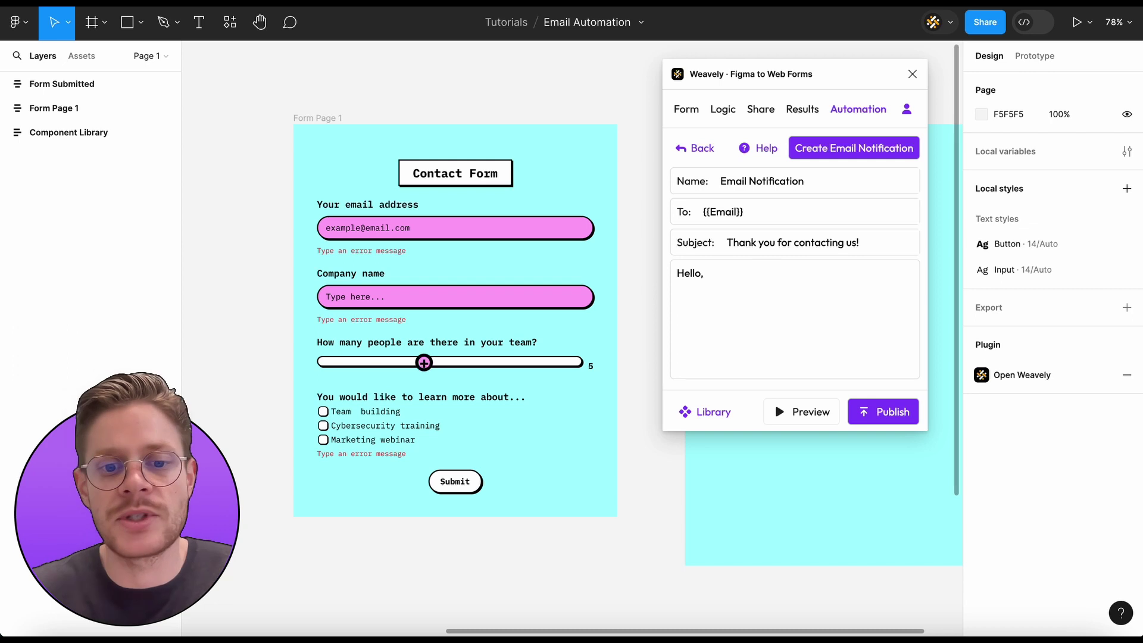
{"action": "type", "text": "@"}
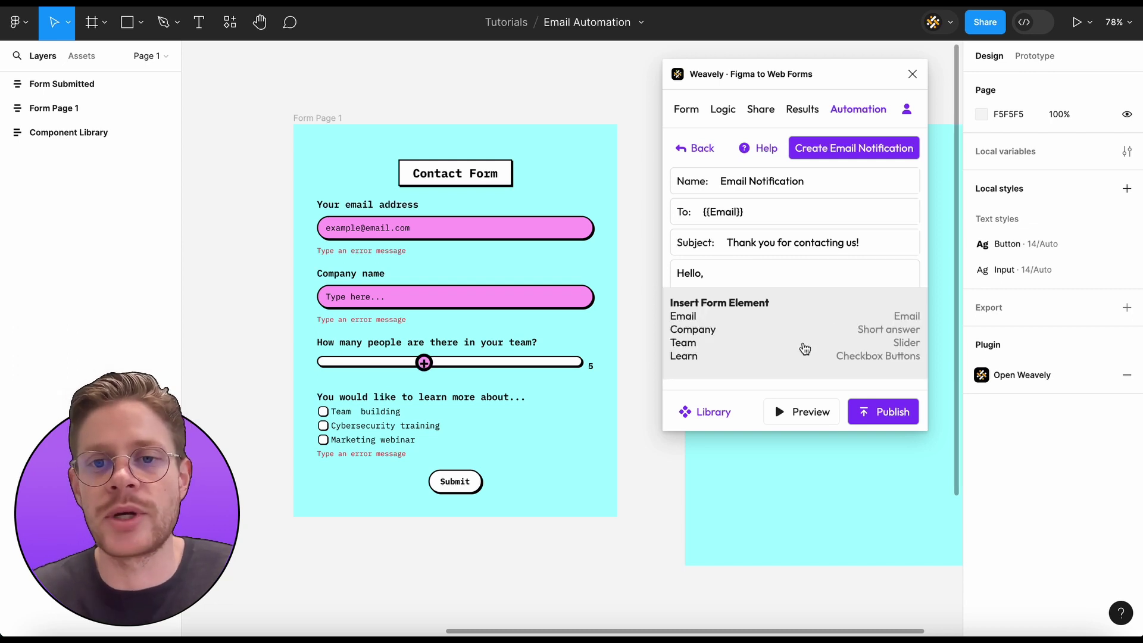
{"action": "left_click", "coordinate": [712, 332]}
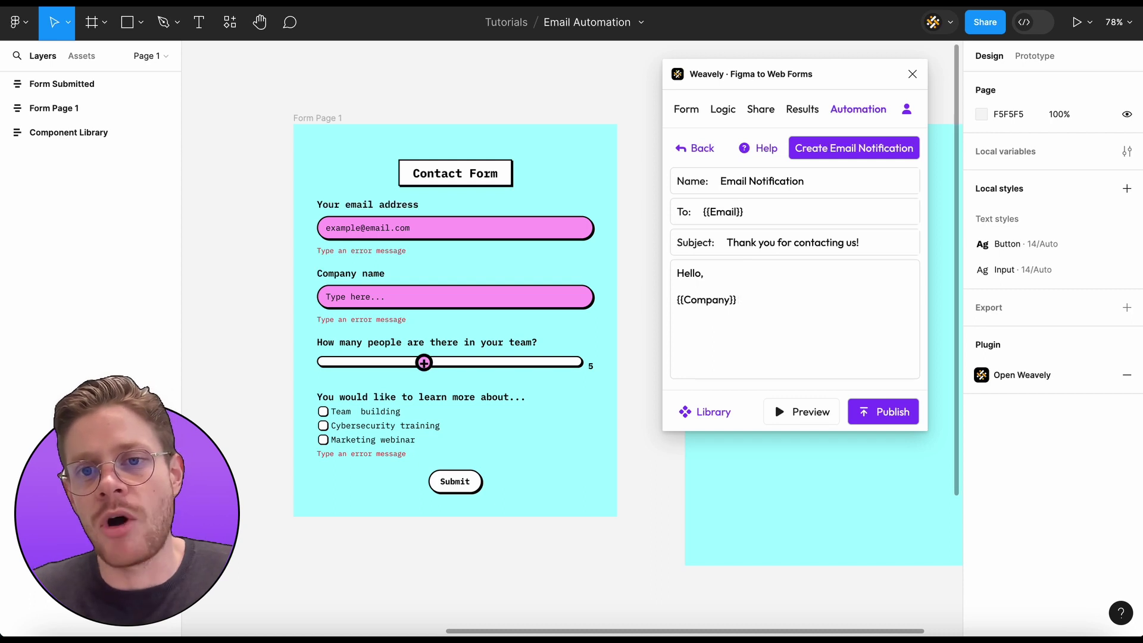
{"action": "type", "text": "@"}
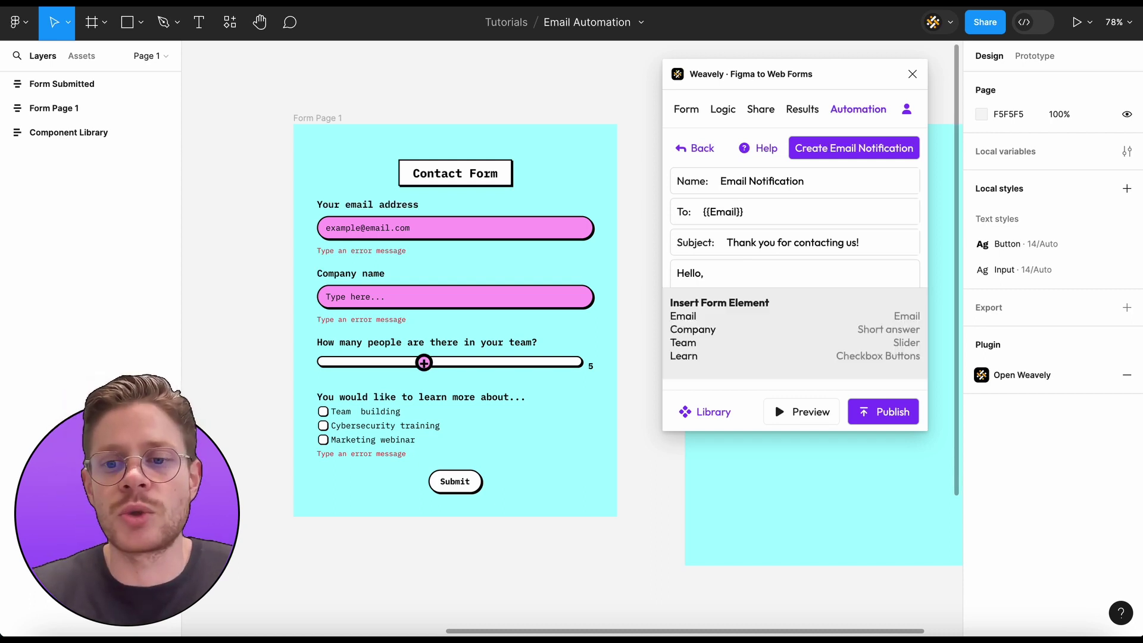
{"action": "type", "text": "*"}
{"action": "key", "text": "Return"}
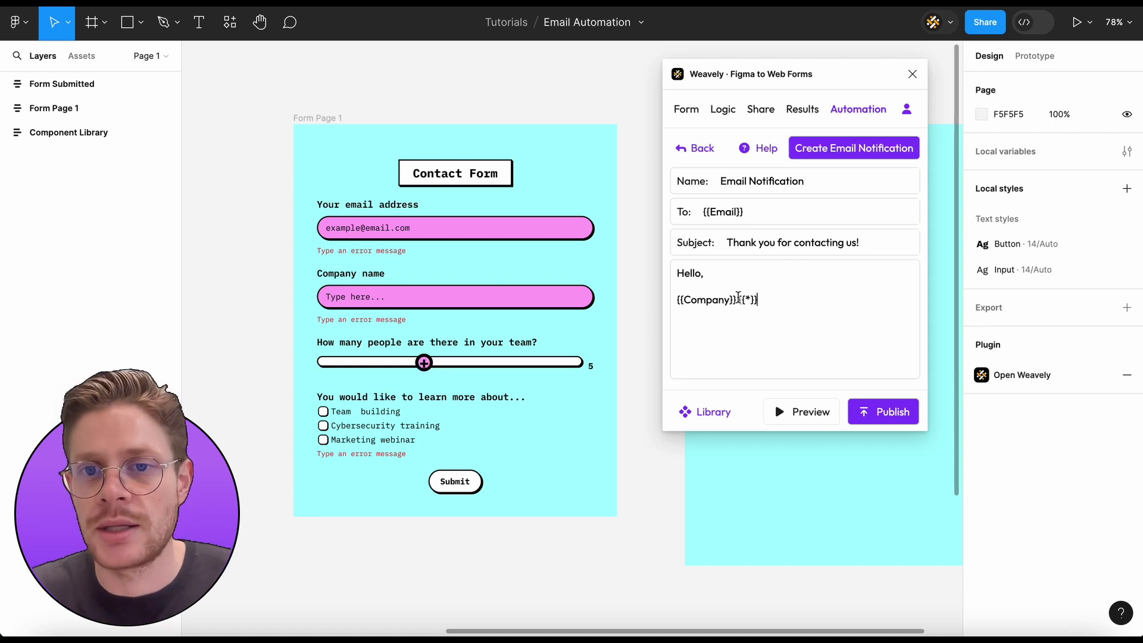
{"action": "left_click_drag", "start_coordinate": [738, 297], "coordinate": [664, 291]}
{"action": "key", "text": "BackSpace"}
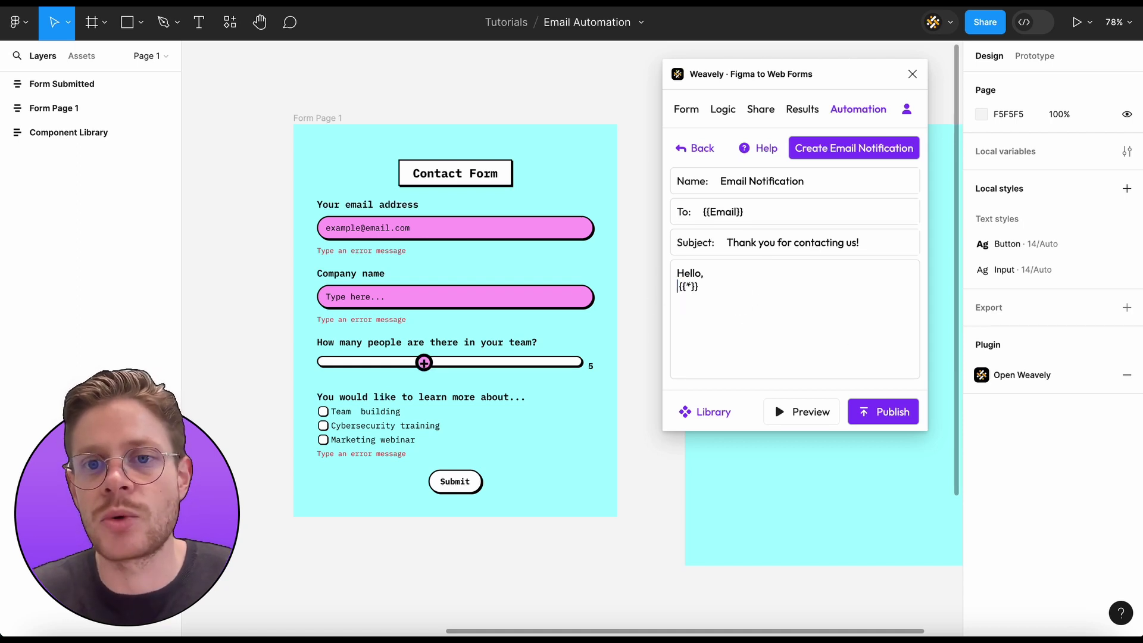
{"action": "key", "text": "Return"}
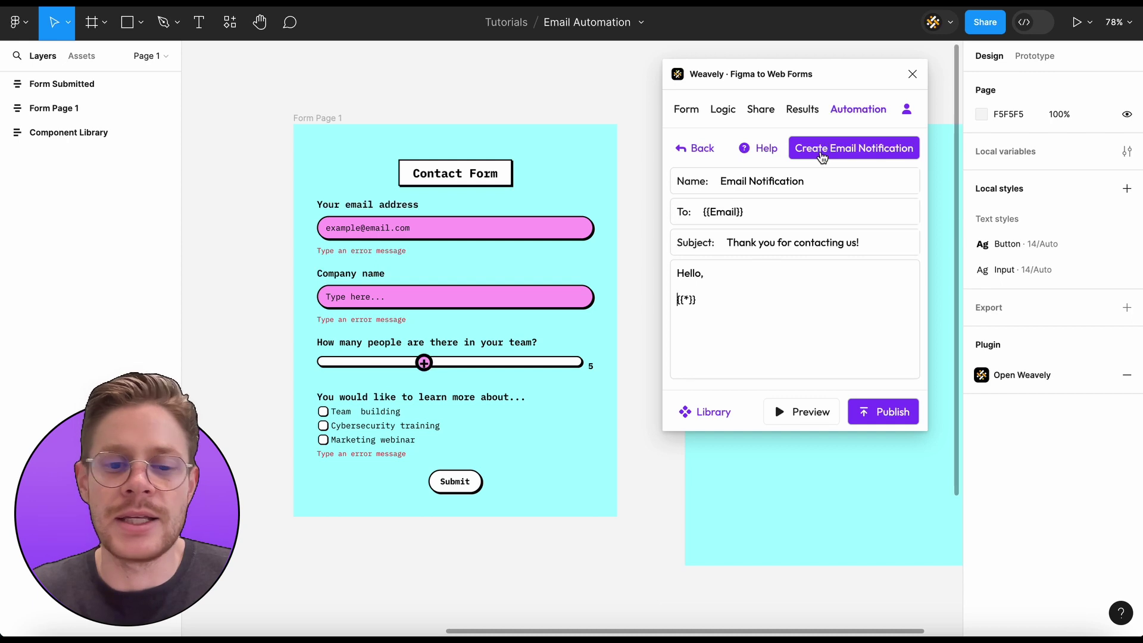
Save the Email Notification automation and republish the updated form
{"action": "left_click", "coordinate": [822, 157]}
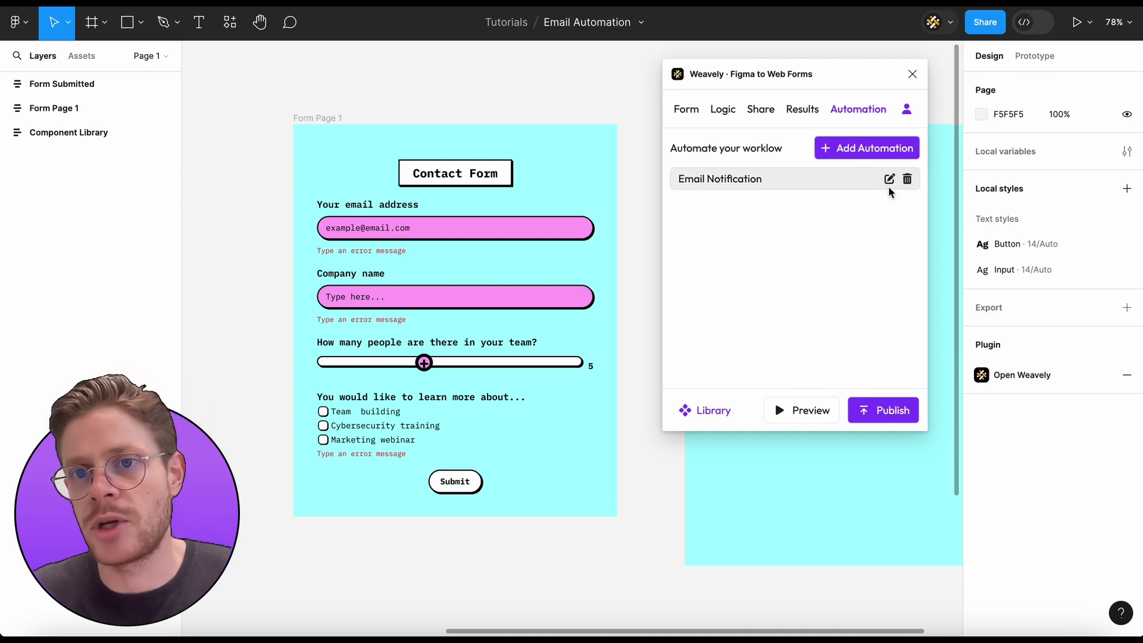
{"action": "left_click", "coordinate": [885, 412]}
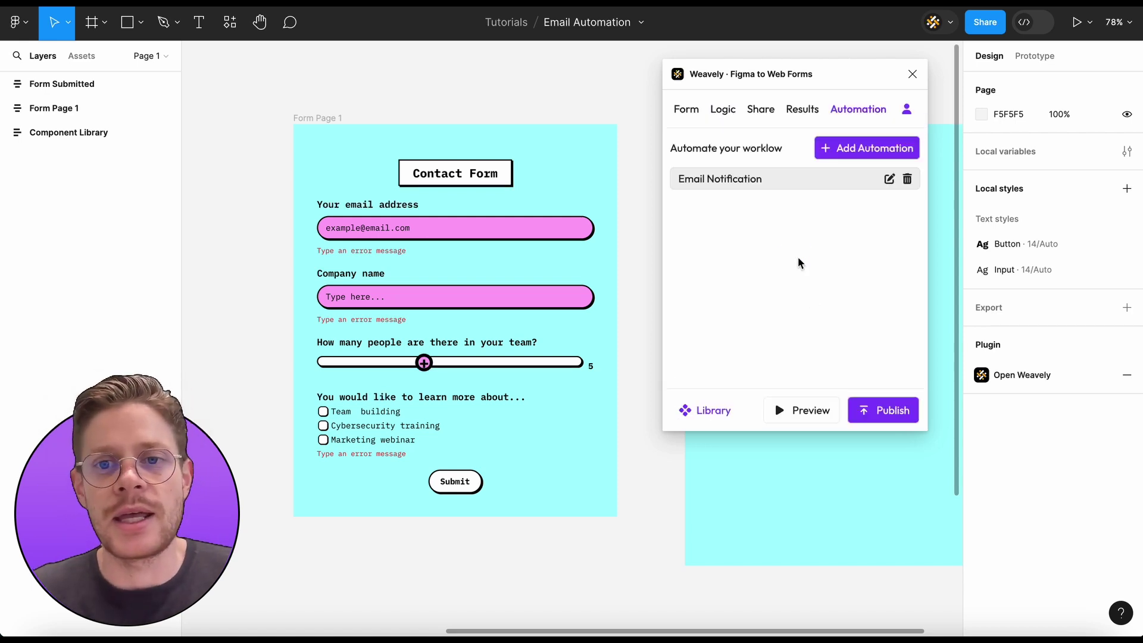
{"action": "key", "text": "super+Tab"}
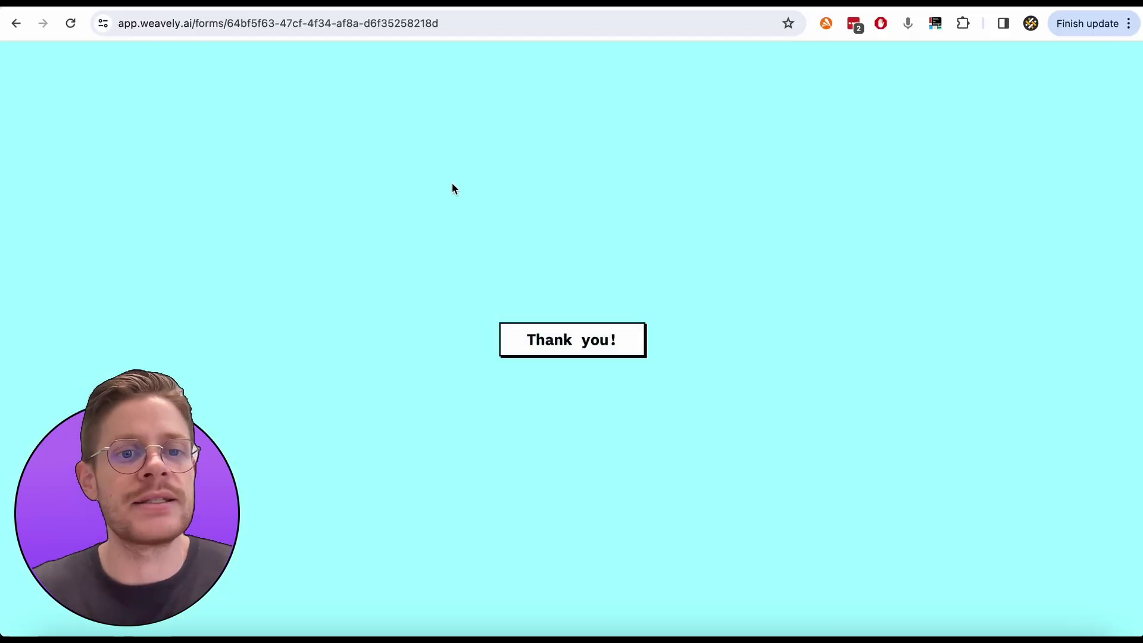
Reload the live form and enter the respondent's email address and company Weavely
{"action": "key", "text": "super+r"}
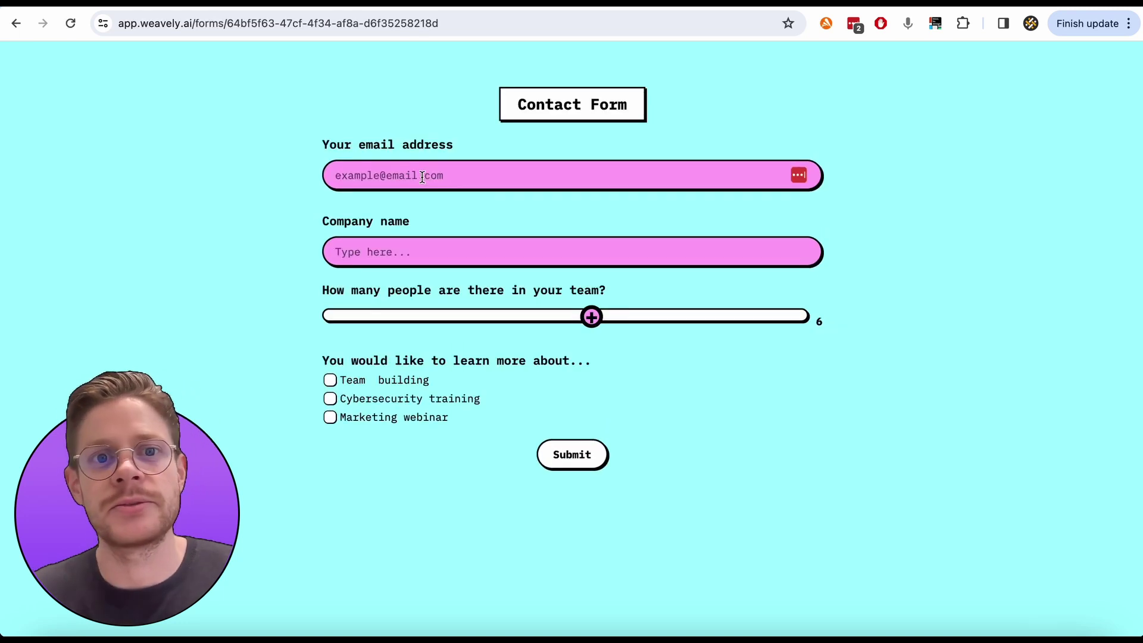
{"action": "left_click", "coordinate": [422, 177]}
{"action": "key", "text": "Tab"}
{"action": "type", "text": "gm"}
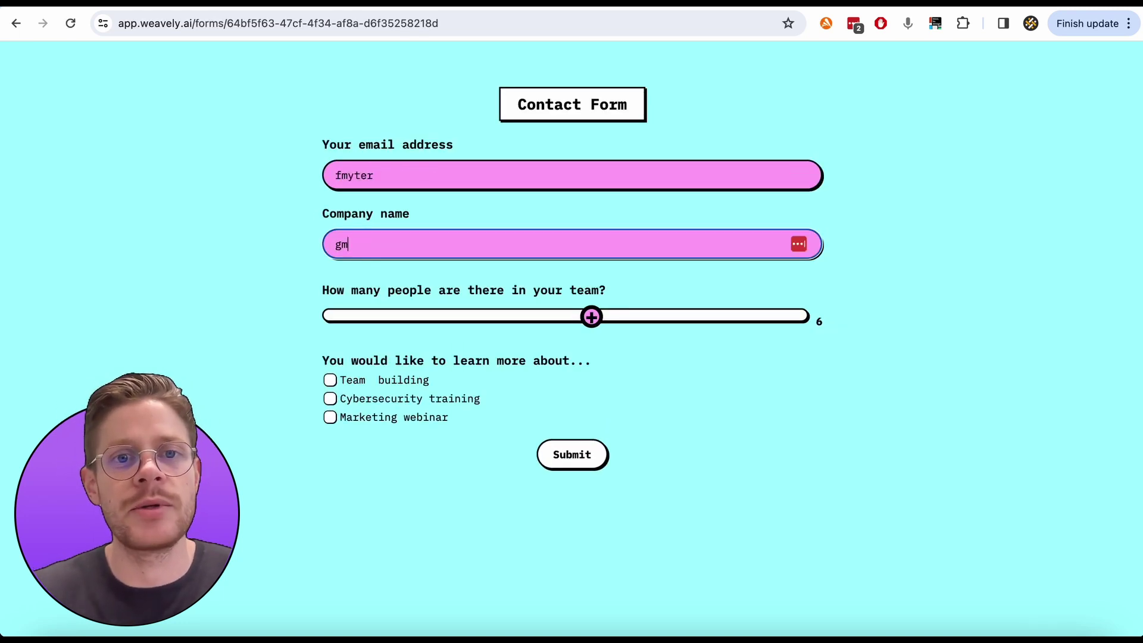
{"action": "left_click", "coordinate": [415, 179]}
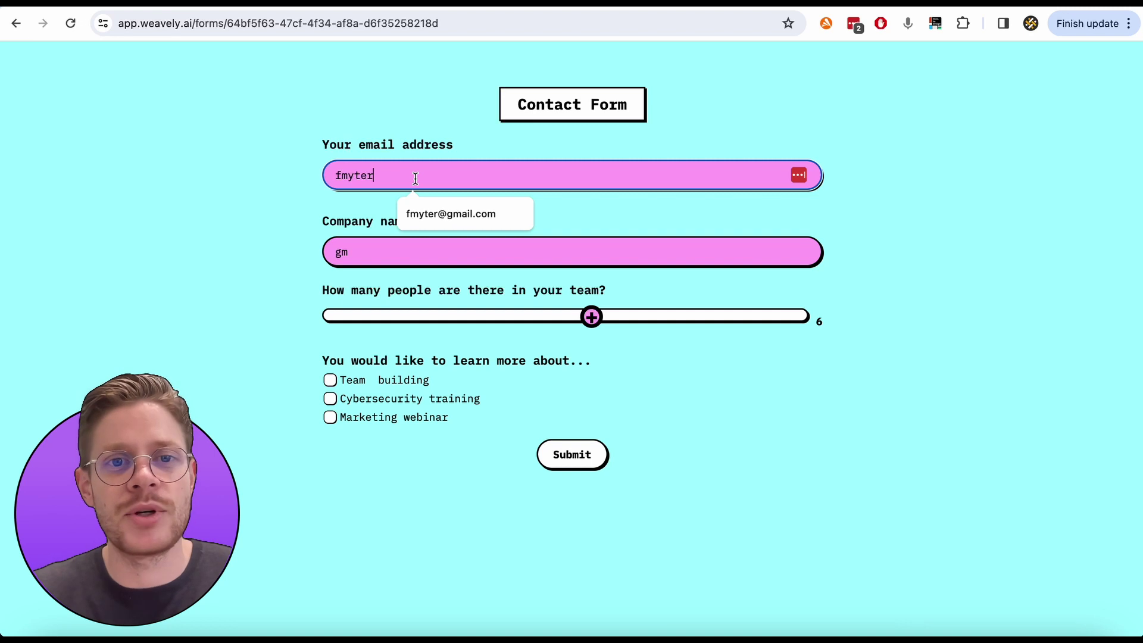
{"action": "key", "text": "Tab"}
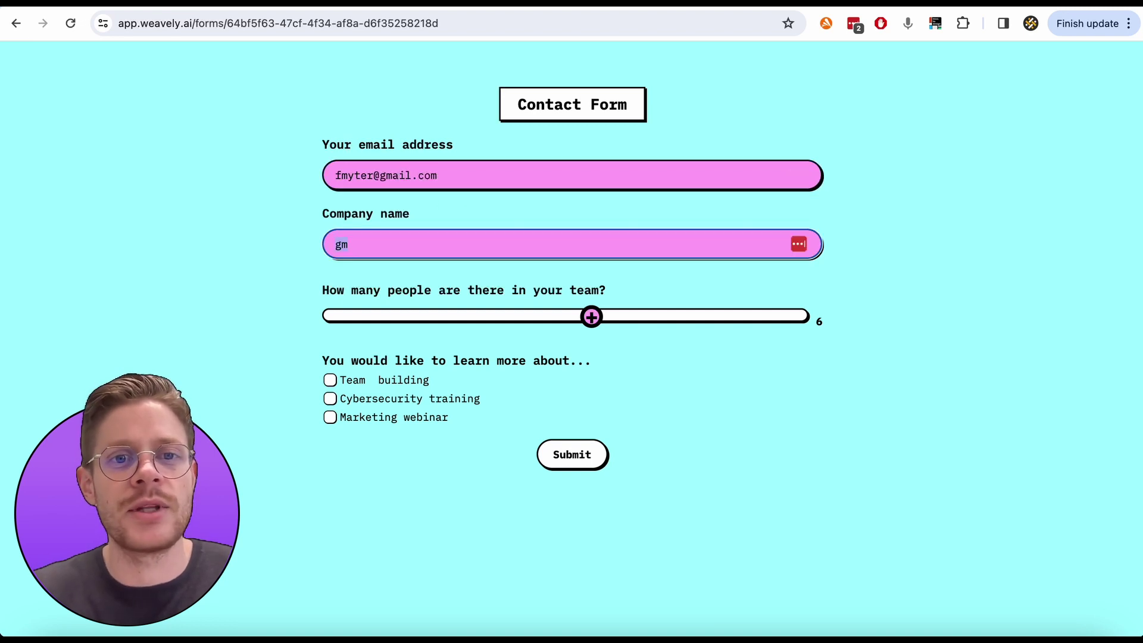
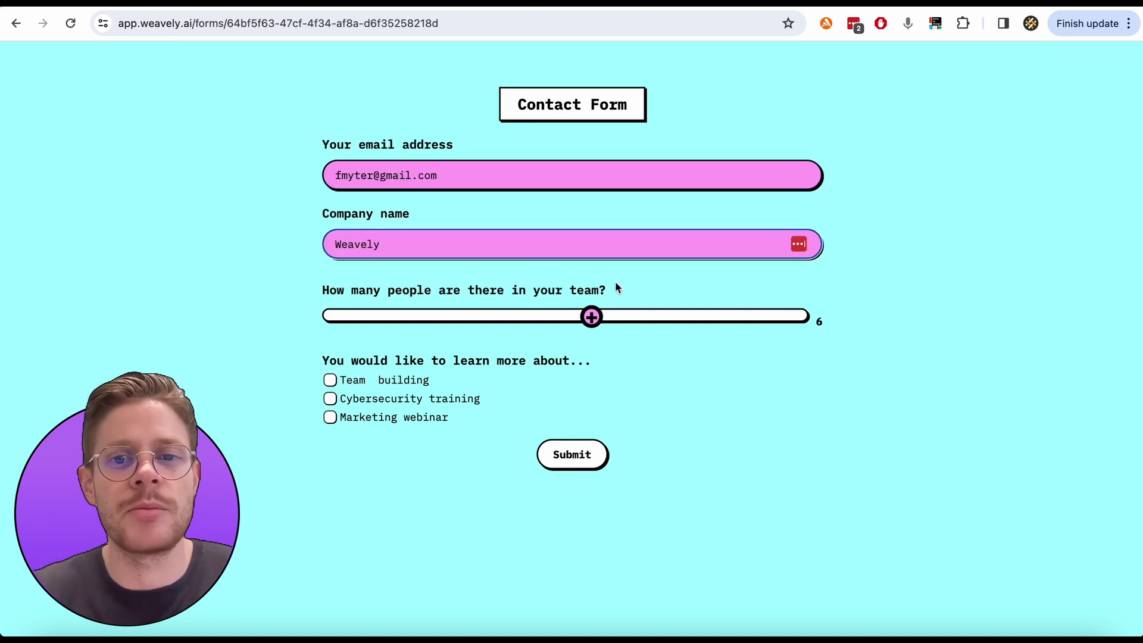
Set team size to 3, tick Team building and Cybersecurity training, and submit
{"action": "left_click_drag", "start_coordinate": [592, 317], "coordinate": [424, 316]}
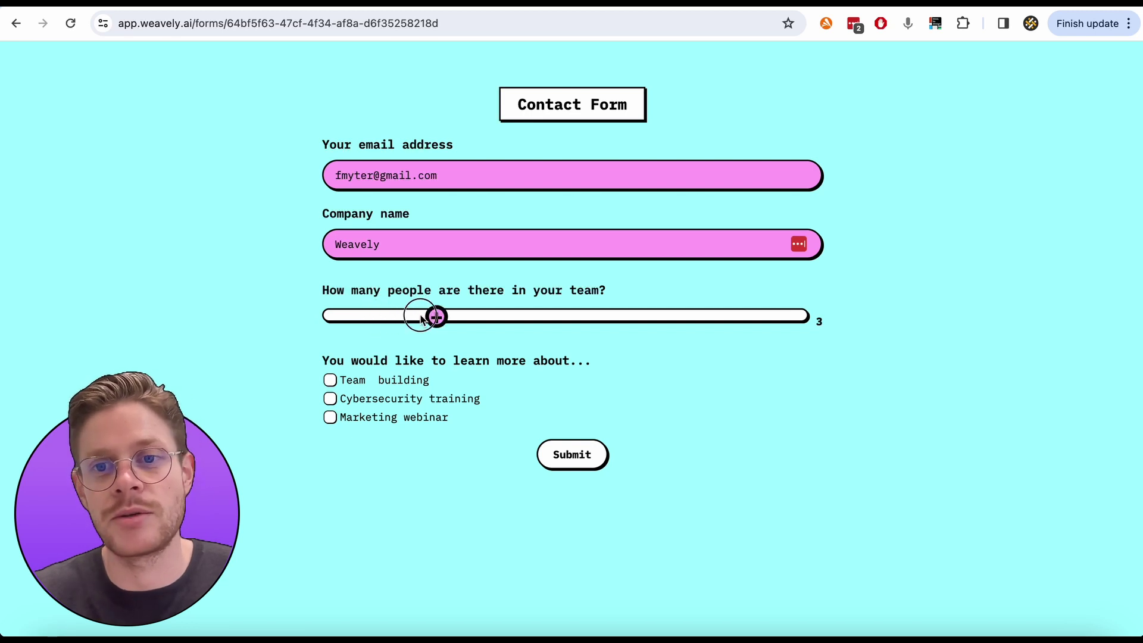
{"action": "left_click", "coordinate": [329, 382]}
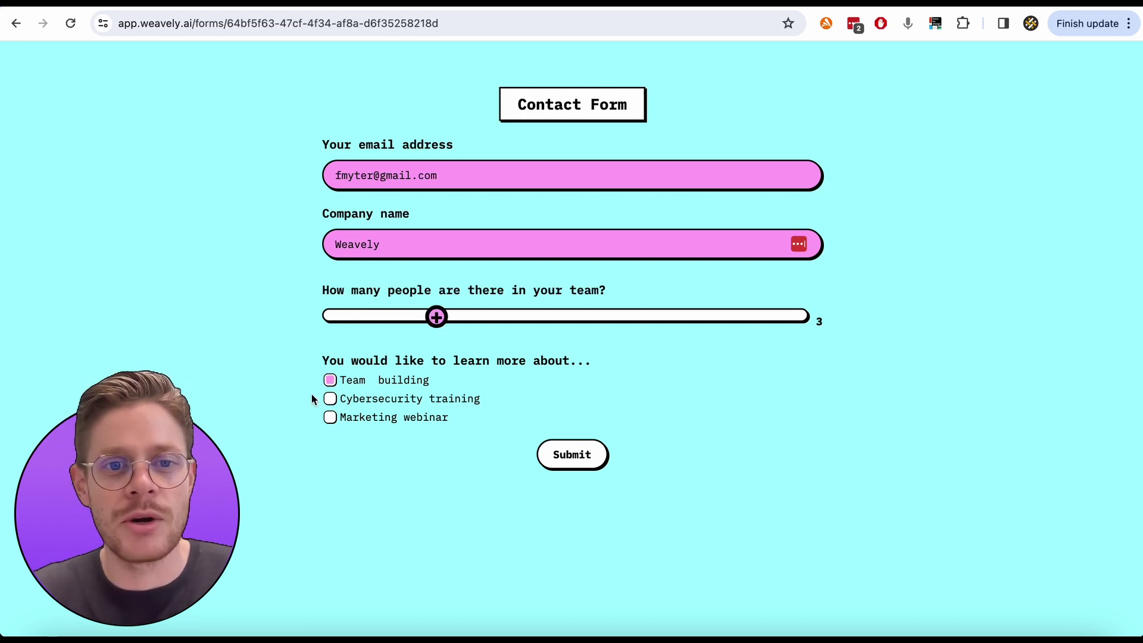
{"action": "left_click", "coordinate": [330, 398]}
{"action": "left_click", "coordinate": [567, 464]}
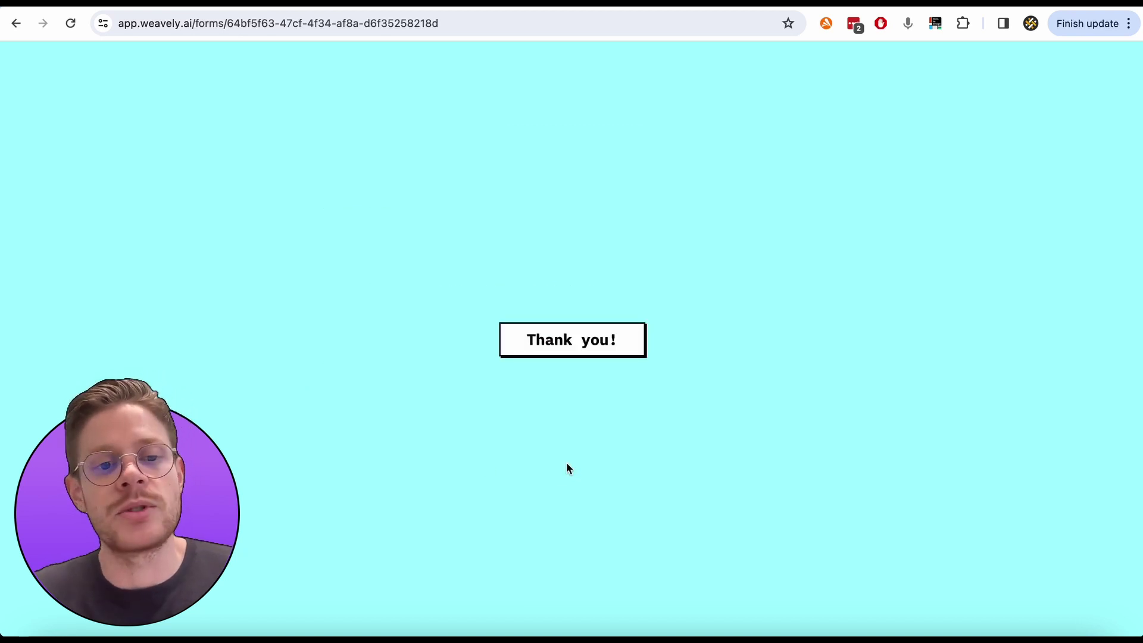
{"action": "key", "text": "super+Tab"}
{"action": "key", "text": "super+Tab"}
{"action": "key", "text": "super+Tab"}
{"action": "key", "text": "super+Tab"}
{"action": "key", "text": "super+Tab"}
{"action": "key", "text": "super+Tab"}
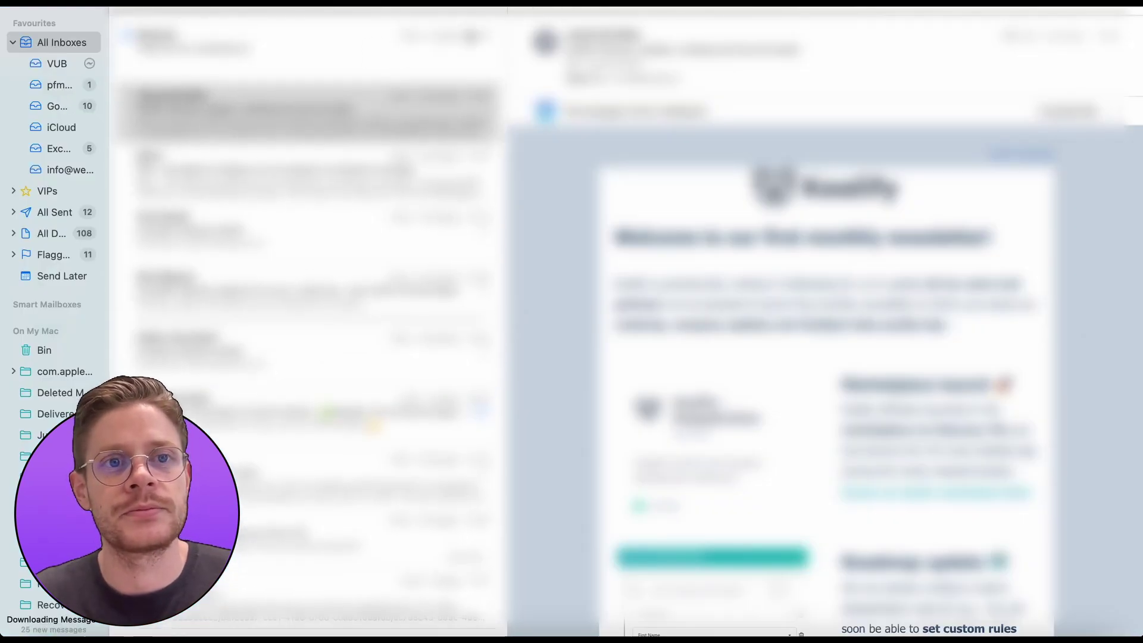
Open the "Thank you for contacting us!" email and review its greeting and Learn, Team, Company answers
{"action": "left_click", "coordinate": [273, 52]}
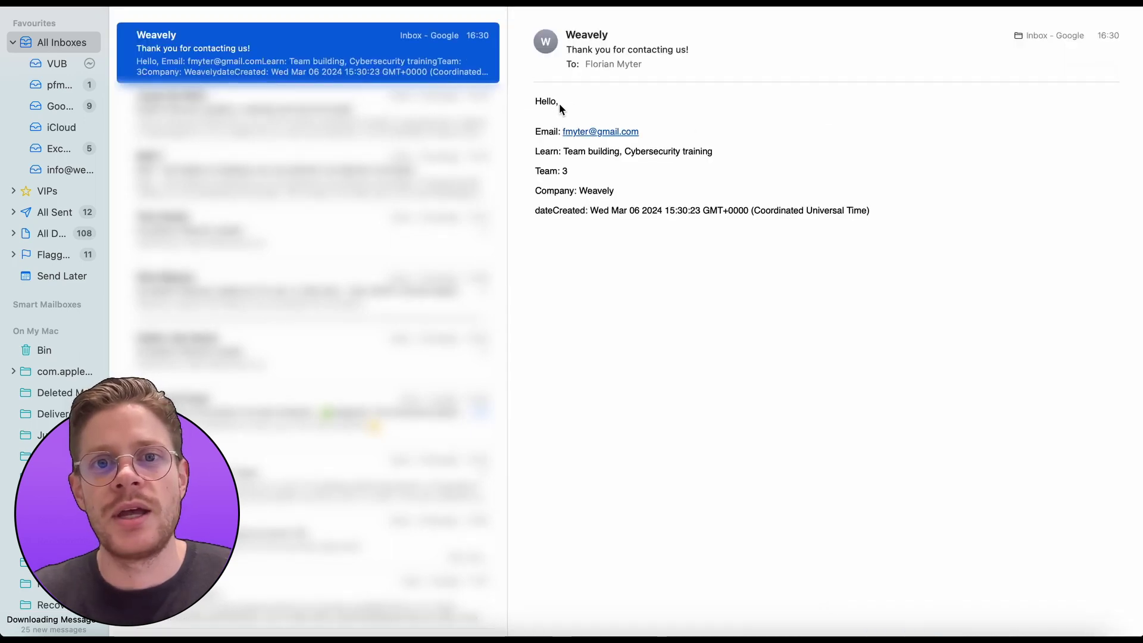
{"action": "double_click", "coordinate": [546, 100]}
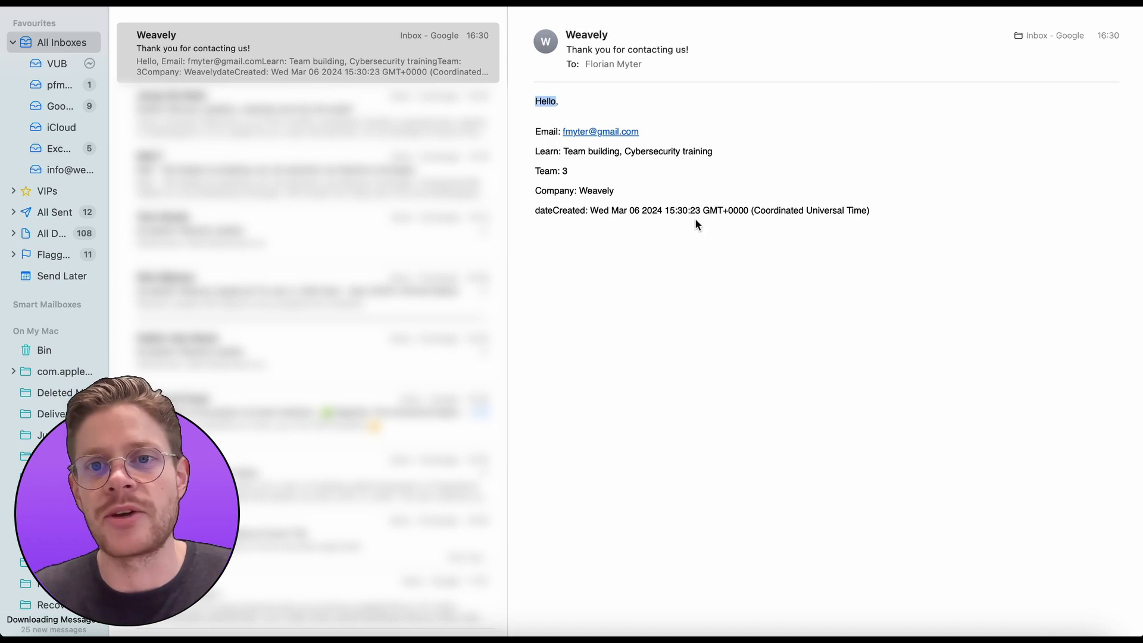
{"action": "left_click", "coordinate": [556, 163]}
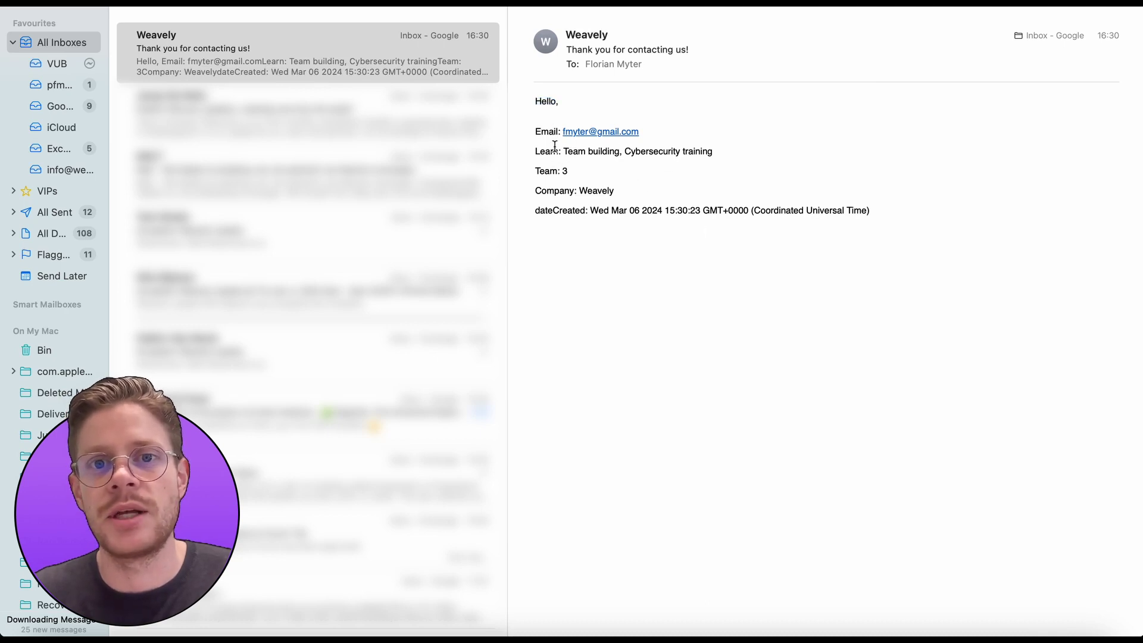
{"action": "double_click", "coordinate": [554, 148]}
{"action": "double_click", "coordinate": [555, 172]}
{"action": "triple_click", "coordinate": [554, 172]}
{"action": "triple_click", "coordinate": [562, 189]}
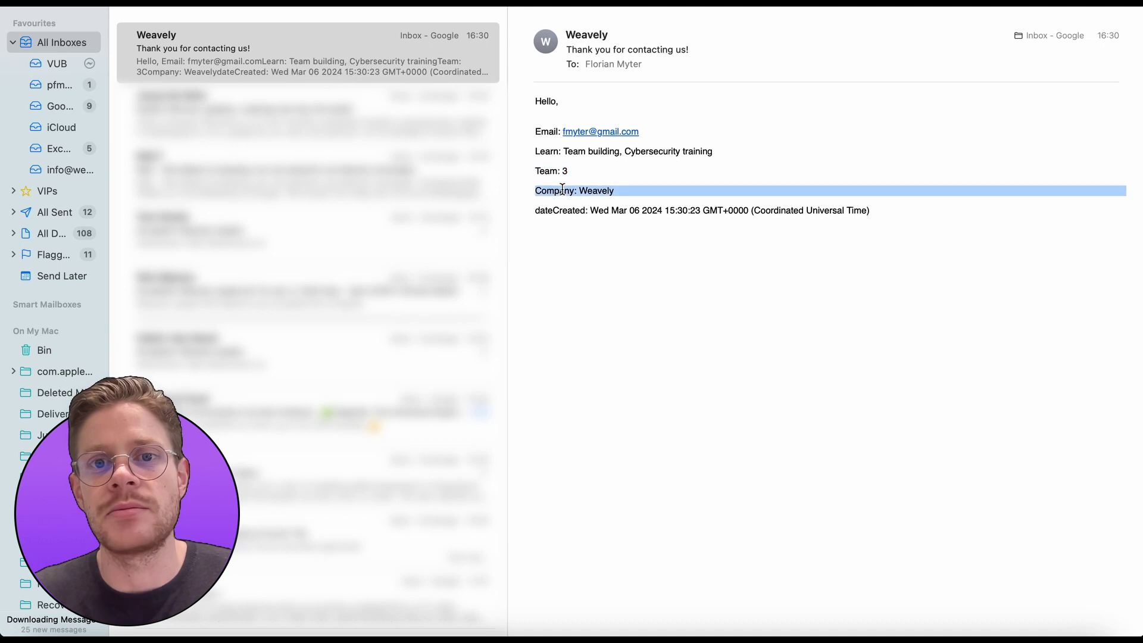
{"action": "double_click", "coordinate": [581, 211]}
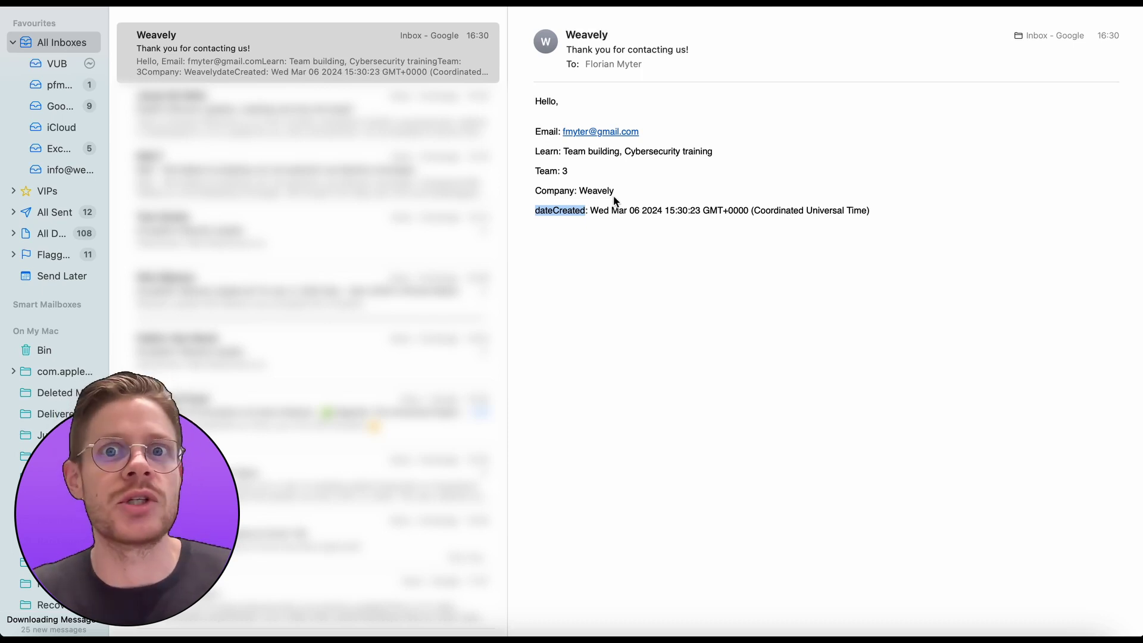
{"action": "key", "text": "super+Tab"}
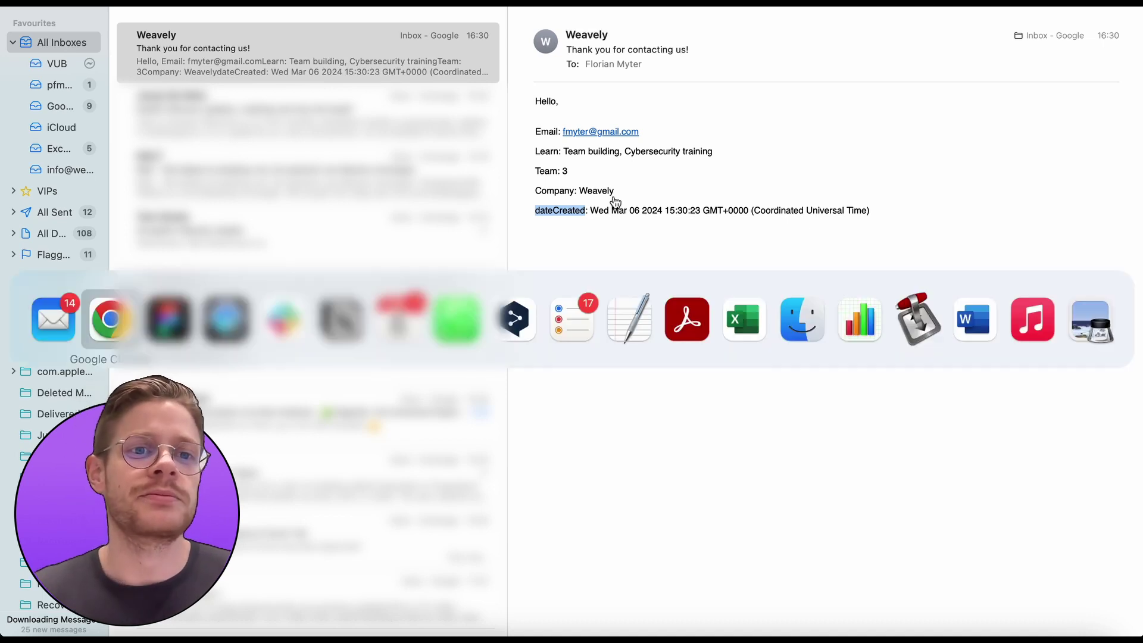
{"action": "key", "text": "super+Tab"}
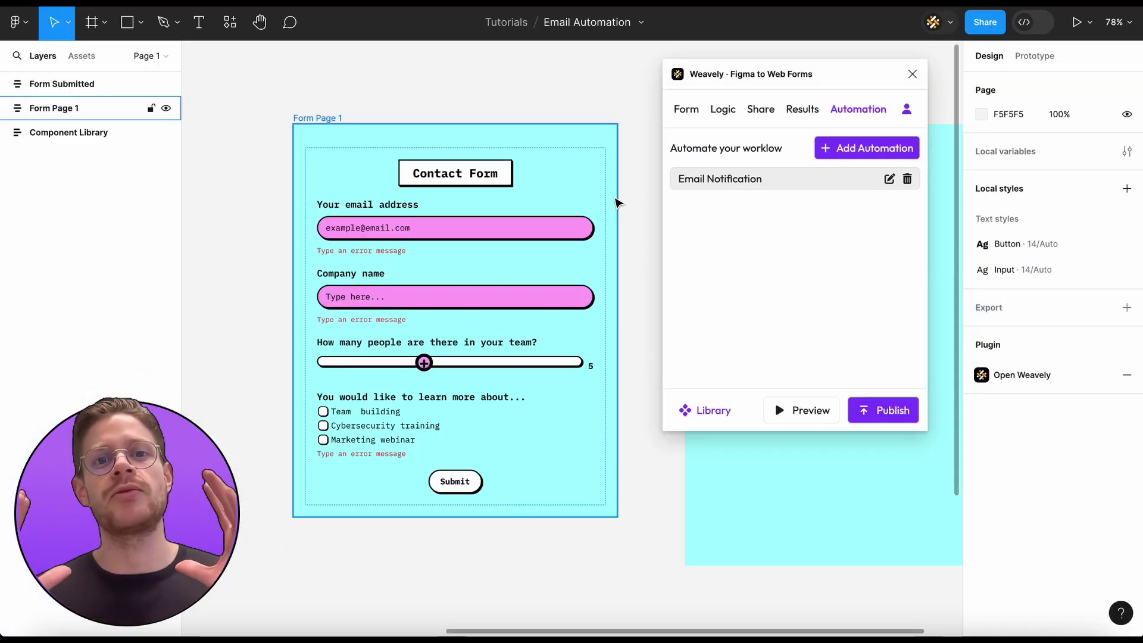